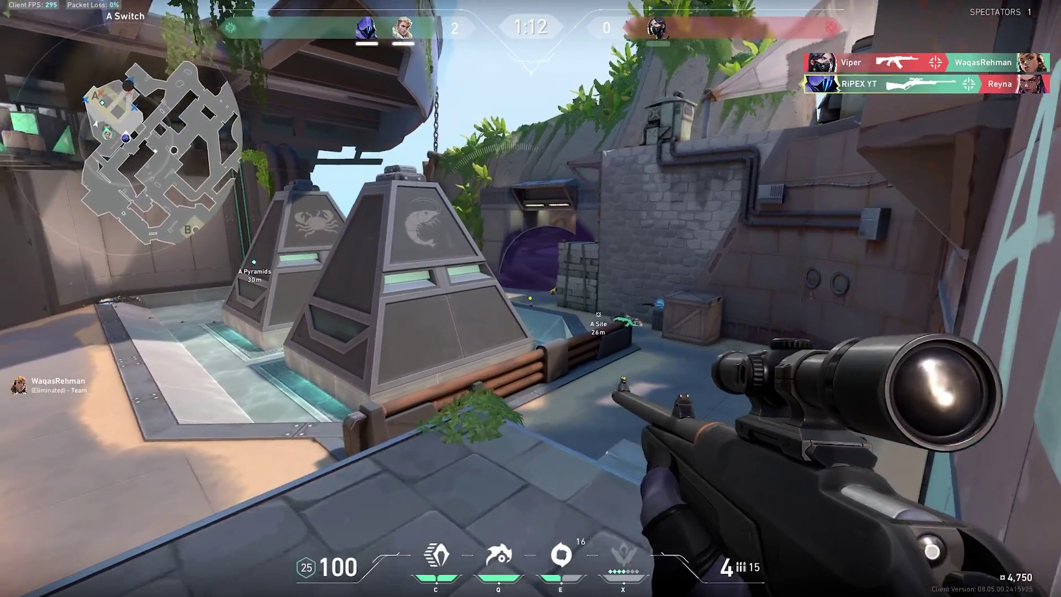
{"action": "key", "text": "2"}
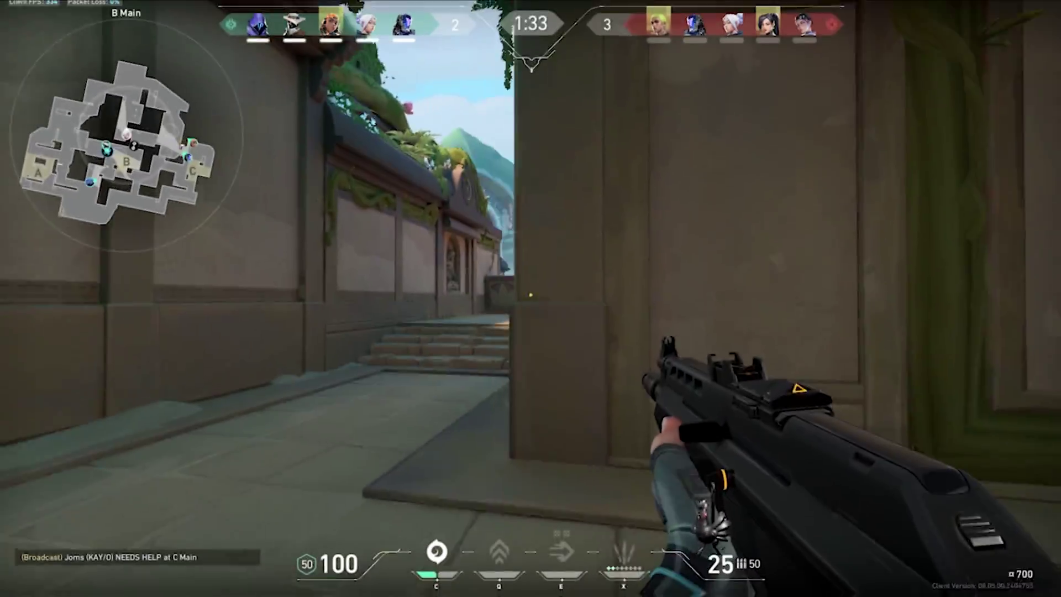
{"action": "key", "text": "e"}
{"action": "left_click", "coordinate": [531, 298]}
{"action": "left_click", "coordinate": [530, 298]}
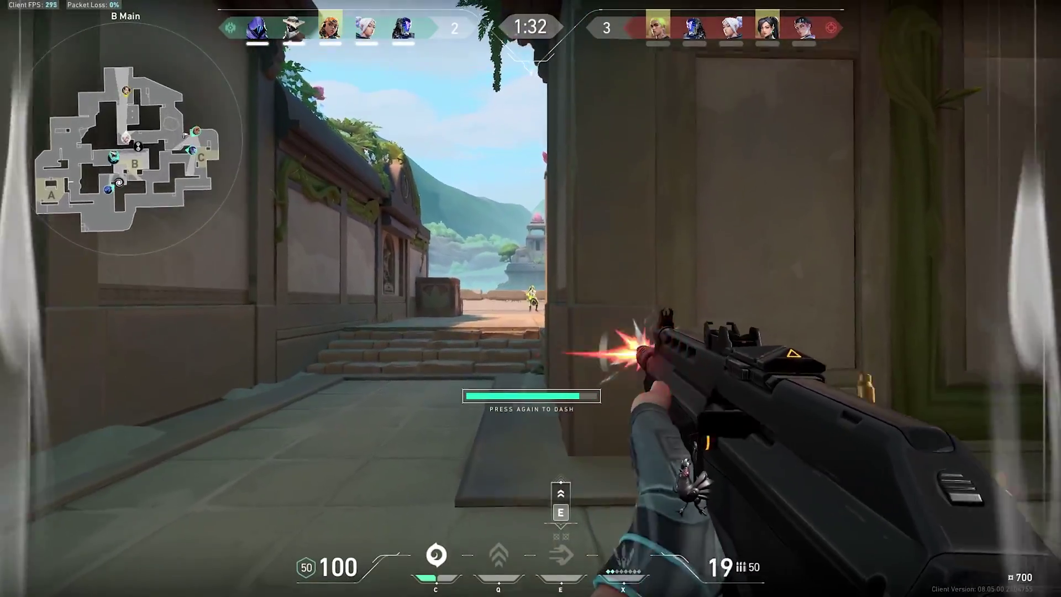
{"action": "key", "text": "w"}
{"action": "key", "text": "e"}
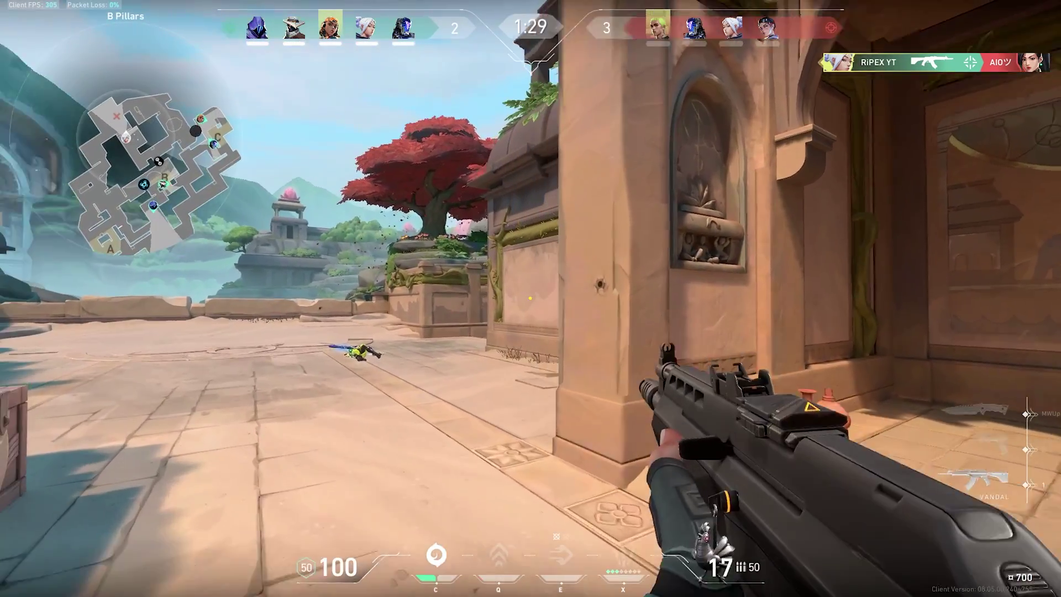
{"action": "left_click", "coordinate": [530, 299]}
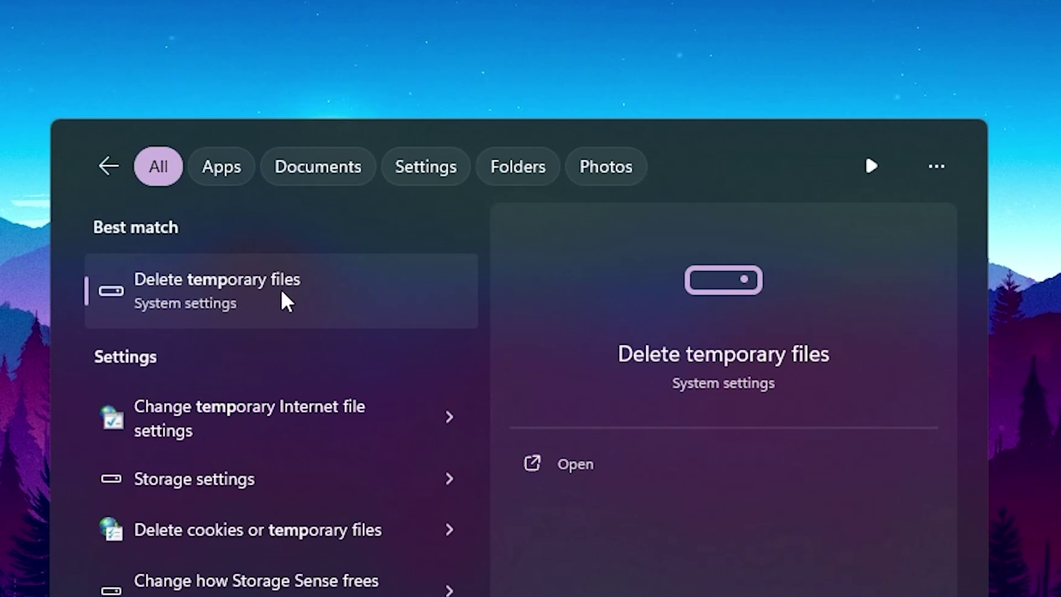
Open the temporary files storage settings and permanently remove the preselected files, leaving Downloads and Recycle Bin out
{"action": "left_click", "coordinate": [197, 310]}
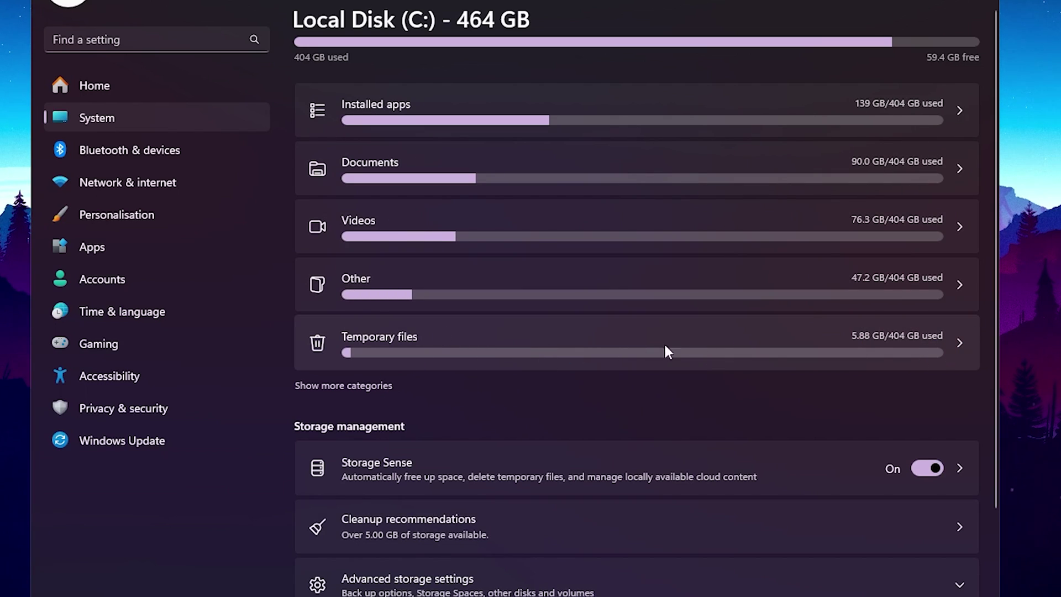
{"action": "left_click", "coordinate": [808, 342]}
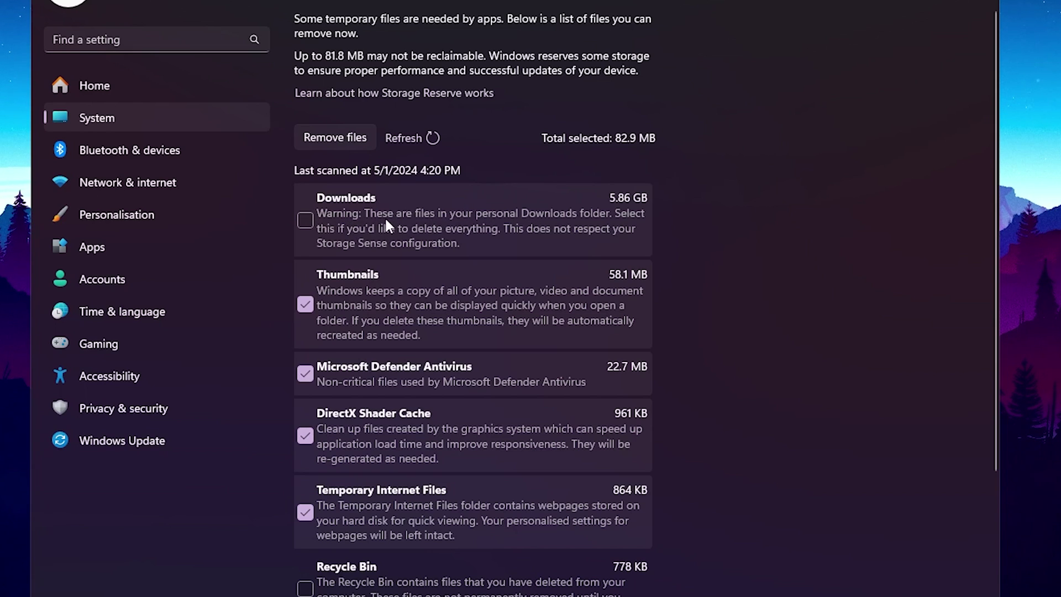
{"action": "scroll", "coordinate": [463, 226], "scroll_direction": "down", "scroll_amount": 4}
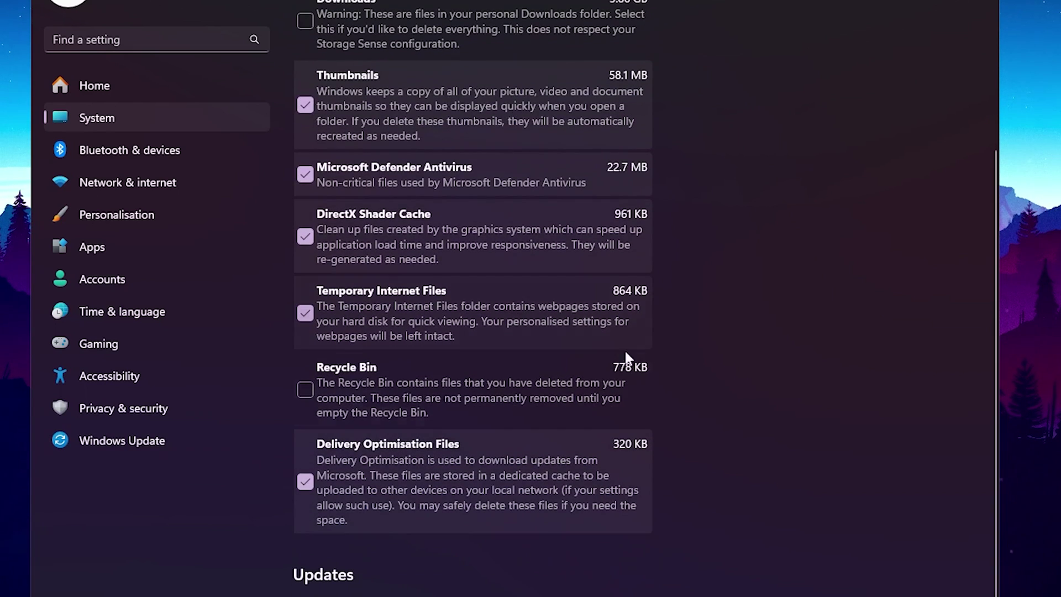
{"action": "scroll", "coordinate": [313, 357], "scroll_direction": "down", "scroll_amount": 1}
{"action": "scroll", "coordinate": [585, 384], "scroll_direction": "up", "scroll_amount": 5}
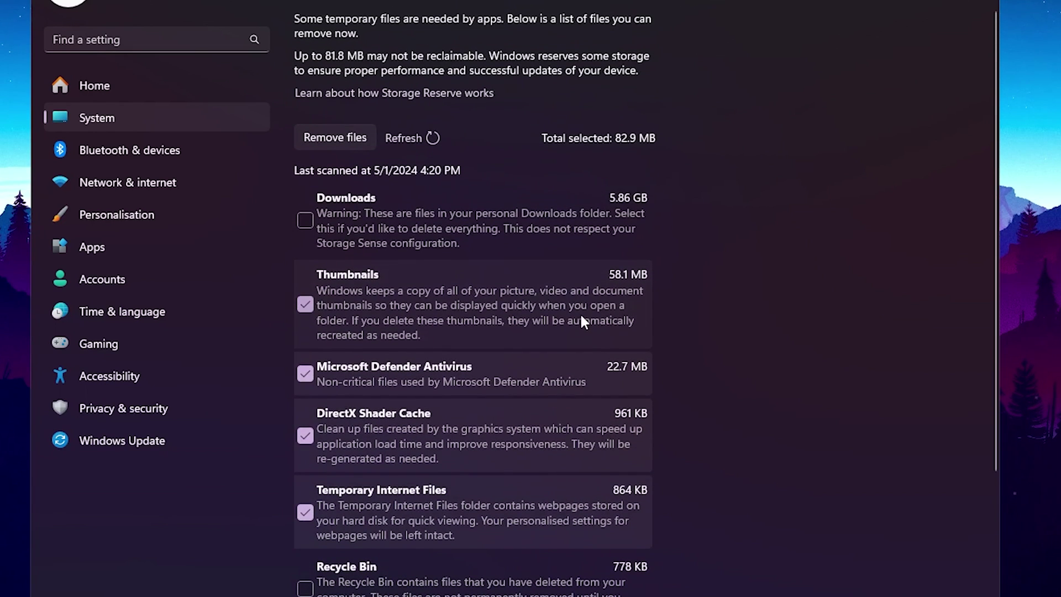
{"action": "left_click", "coordinate": [330, 138]}
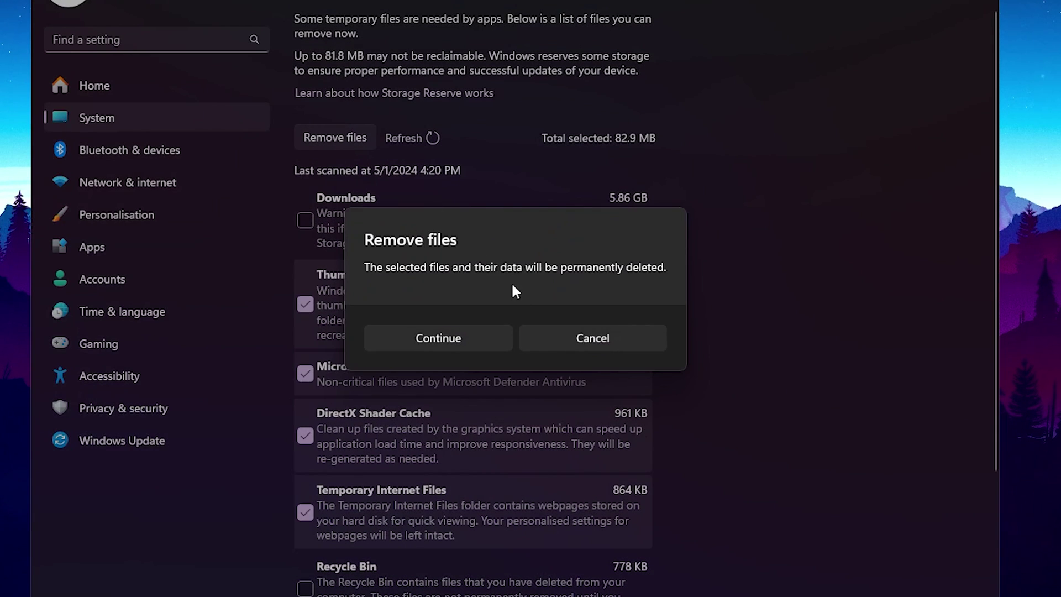
{"action": "left_click", "coordinate": [445, 338]}
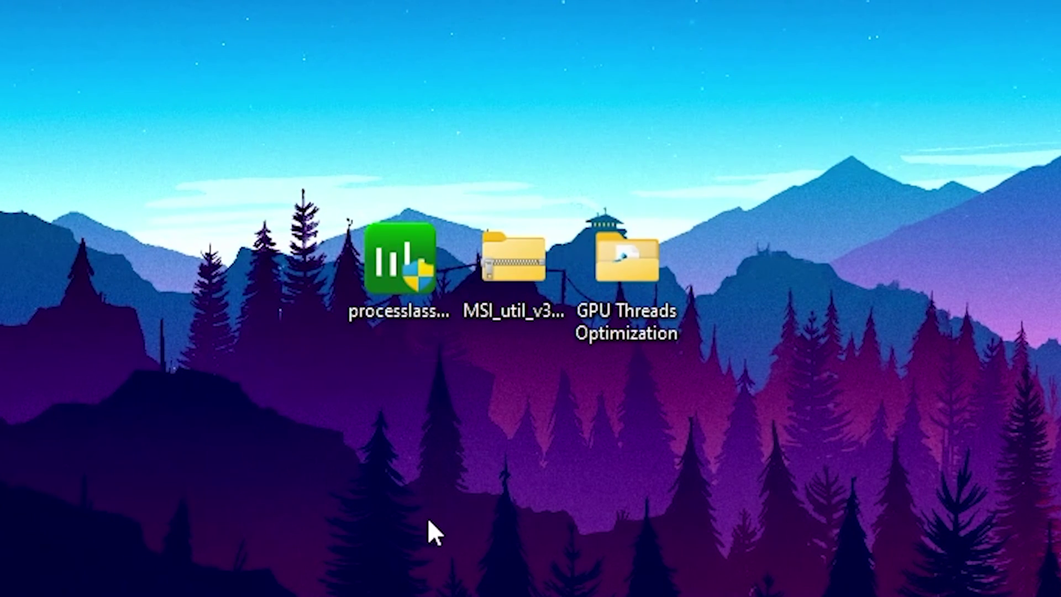
{"action": "left_click_drag", "start_coordinate": [159, 161], "coordinate": [1037, 496]}
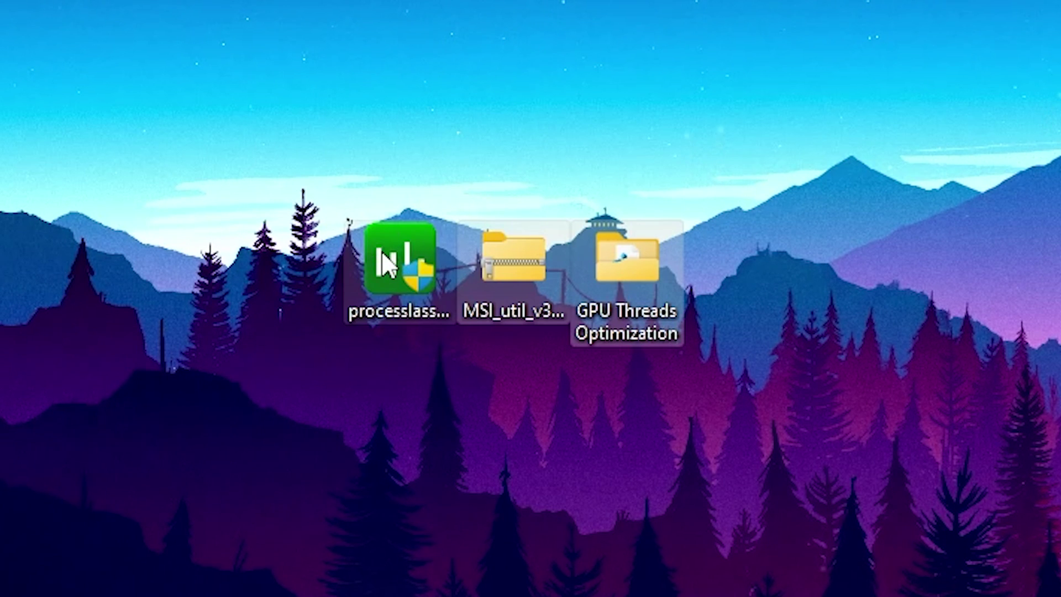
{"action": "mouse_move", "coordinate": [385, 261]}
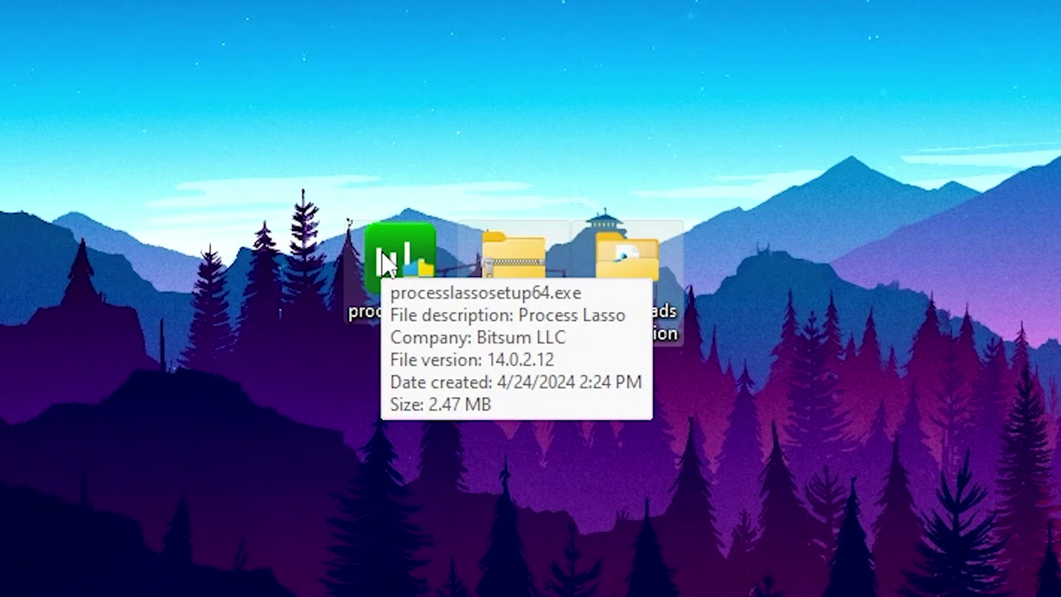
{"action": "left_click", "coordinate": [90, 178]}
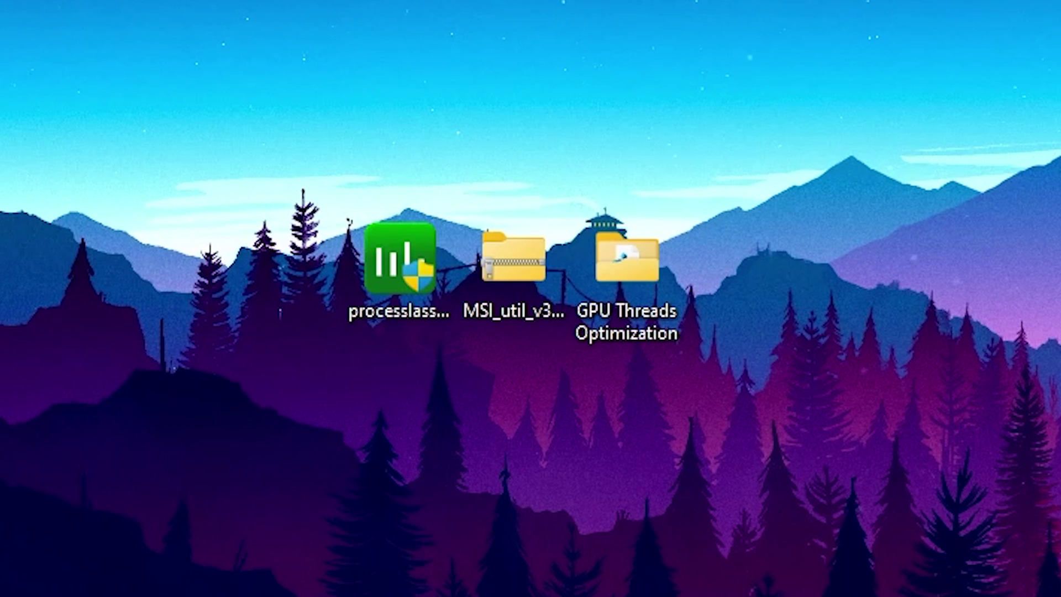
Install Process Lasso in English from processlassosetup64.exe on the desktop, accepting the default setup options
{"action": "double_click", "coordinate": [412, 239]}
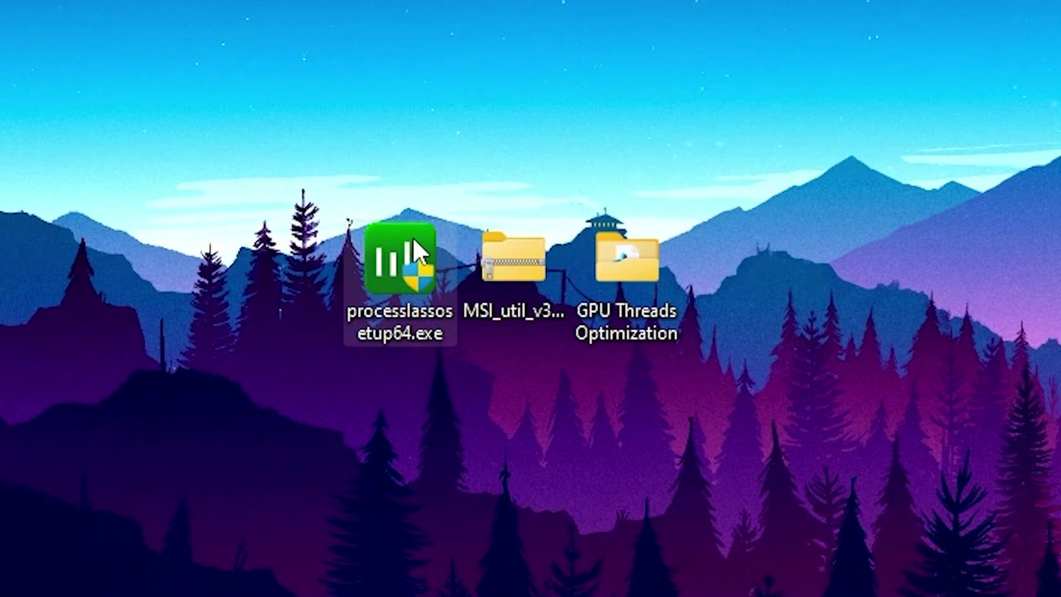
{"action": "key", "text": "alt+y"}
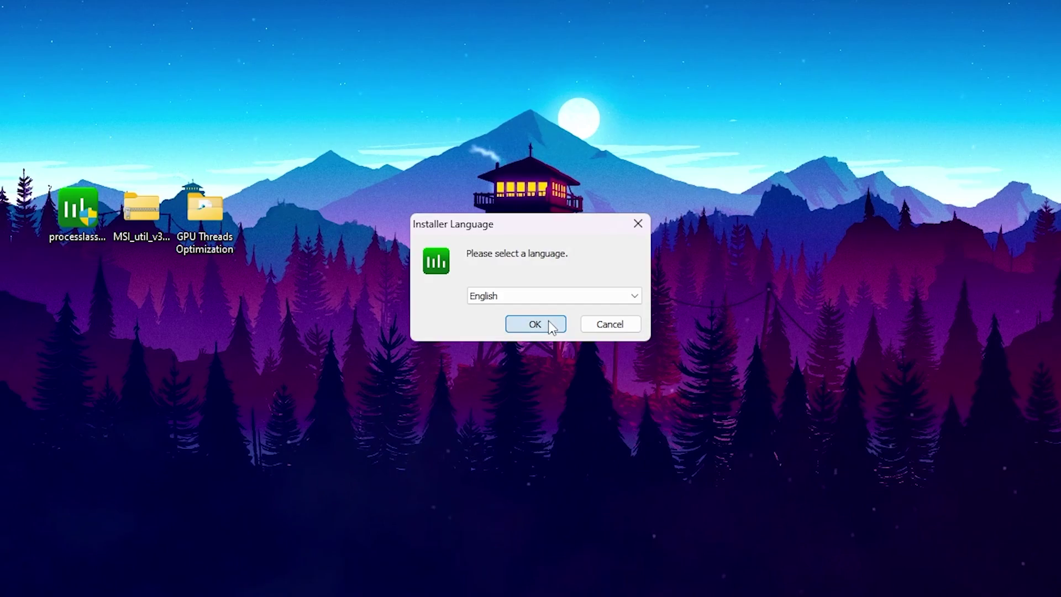
{"action": "left_click", "coordinate": [549, 322]}
{"action": "left_click", "coordinate": [626, 421]}
{"action": "left_click", "coordinate": [623, 421]}
{"action": "left_click", "coordinate": [620, 422]}
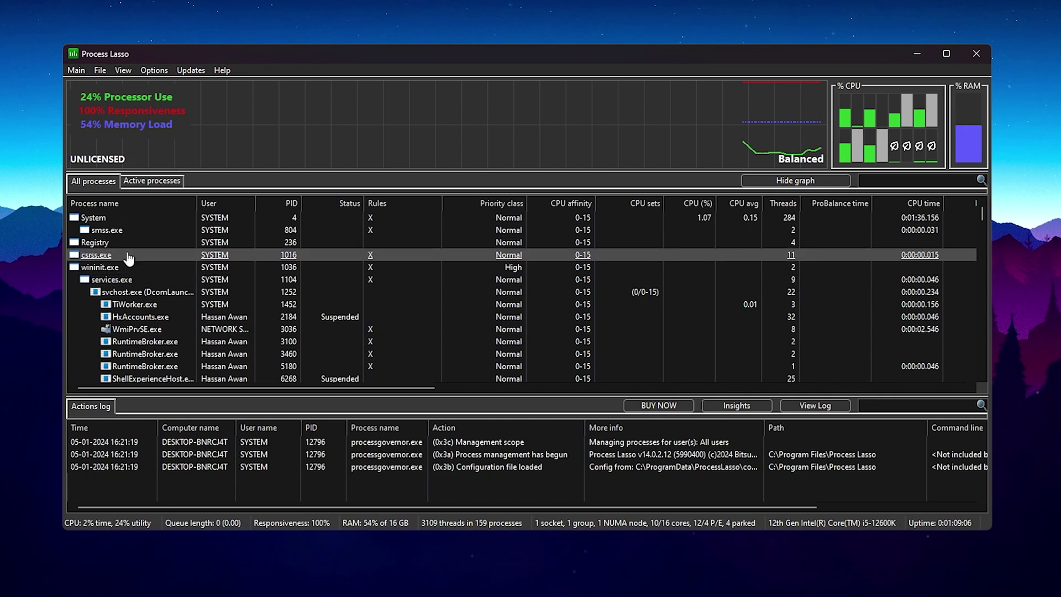
{"action": "scroll", "coordinate": [278, 292], "scroll_direction": "down", "scroll_amount": 3}
{"action": "scroll", "coordinate": [278, 292], "scroll_direction": "down", "scroll_amount": 5}
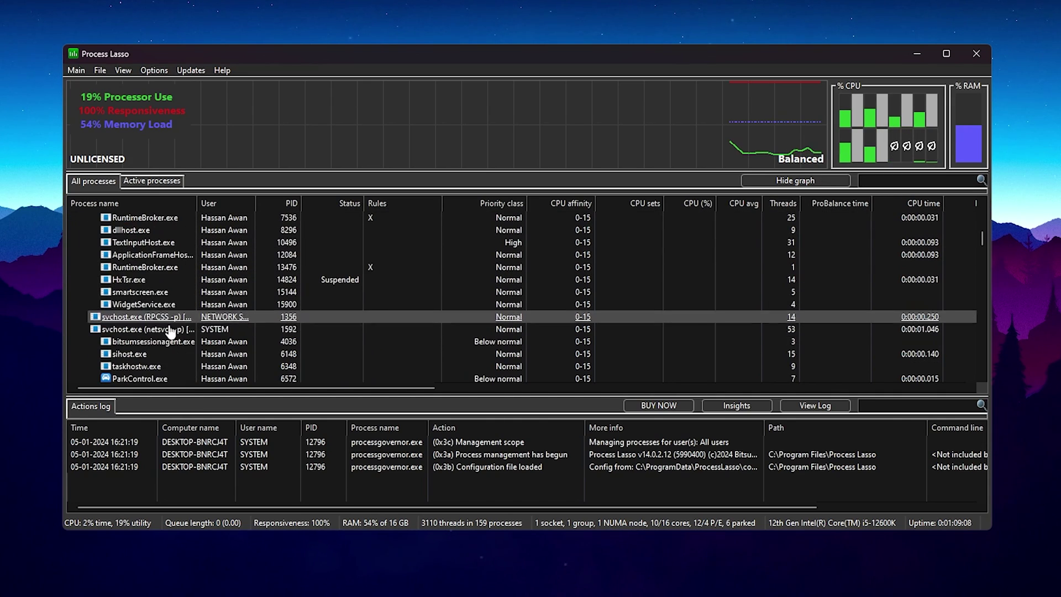
{"action": "scroll", "coordinate": [168, 285], "scroll_direction": "up", "scroll_amount": 10}
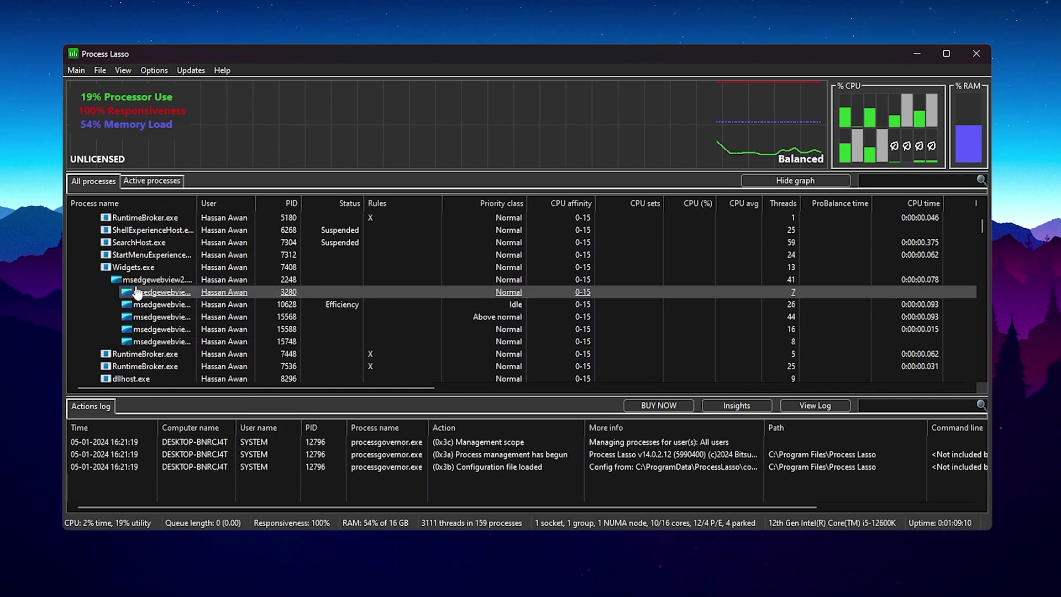
Set the active power profile in Process Lasso to High performance
{"action": "left_click", "coordinate": [73, 69]}
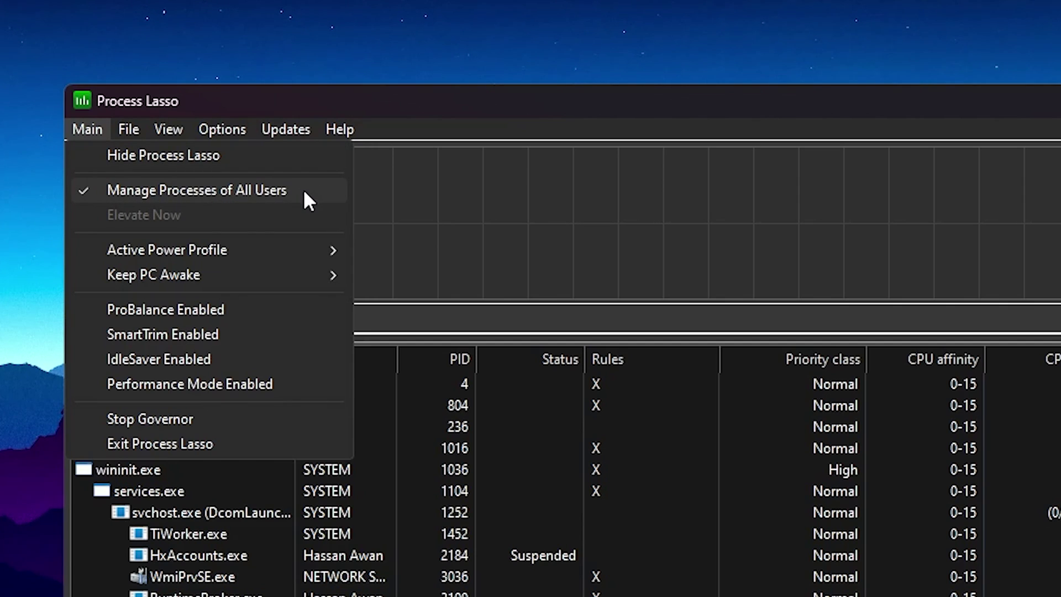
{"action": "left_click", "coordinate": [124, 248]}
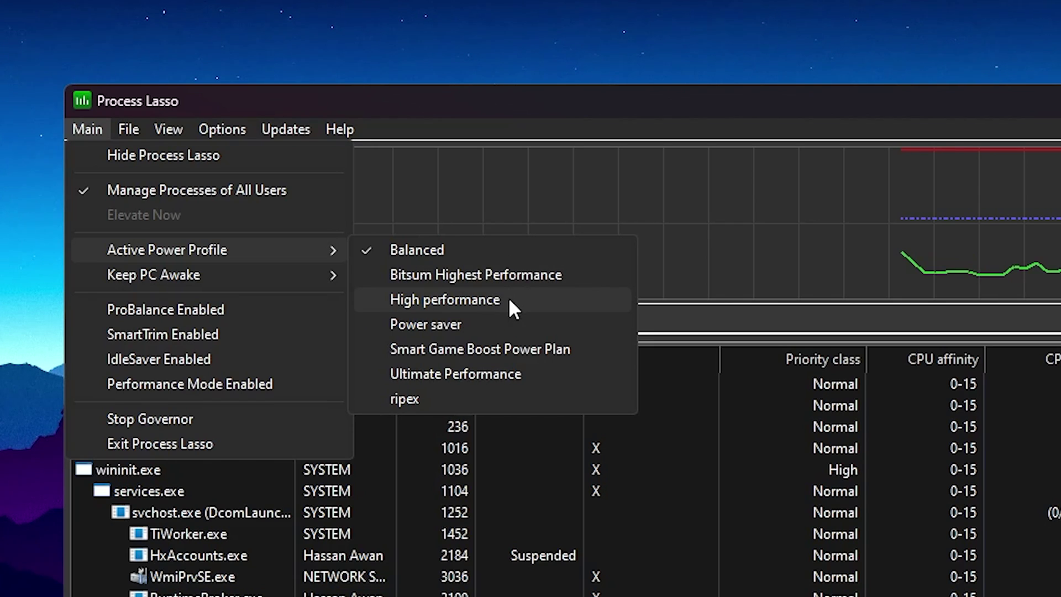
{"action": "left_click", "coordinate": [408, 300]}
{"action": "left_click", "coordinate": [89, 131]}
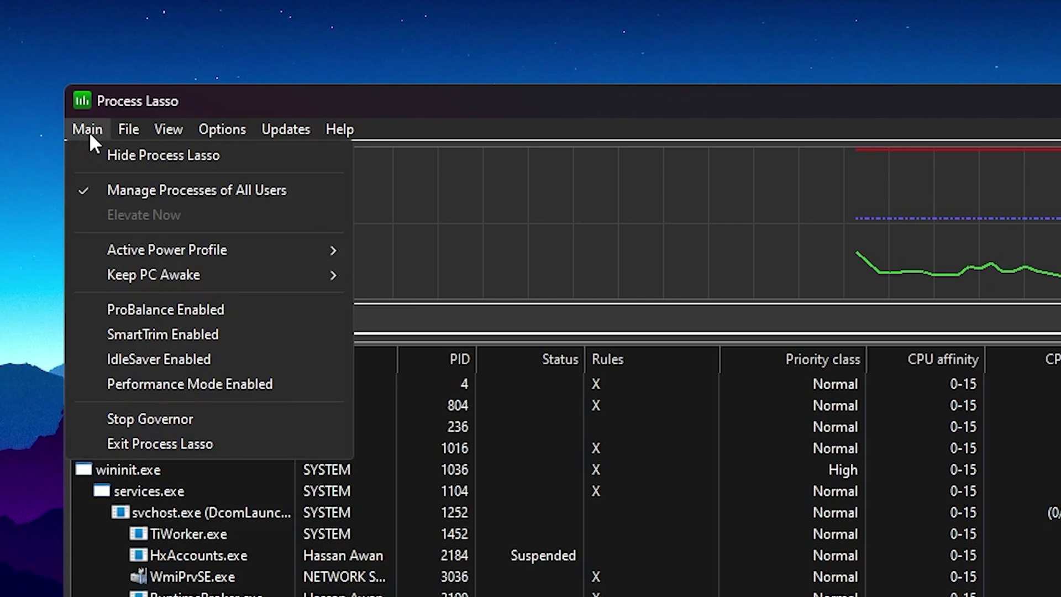
{"action": "left_click", "coordinate": [78, 381]}
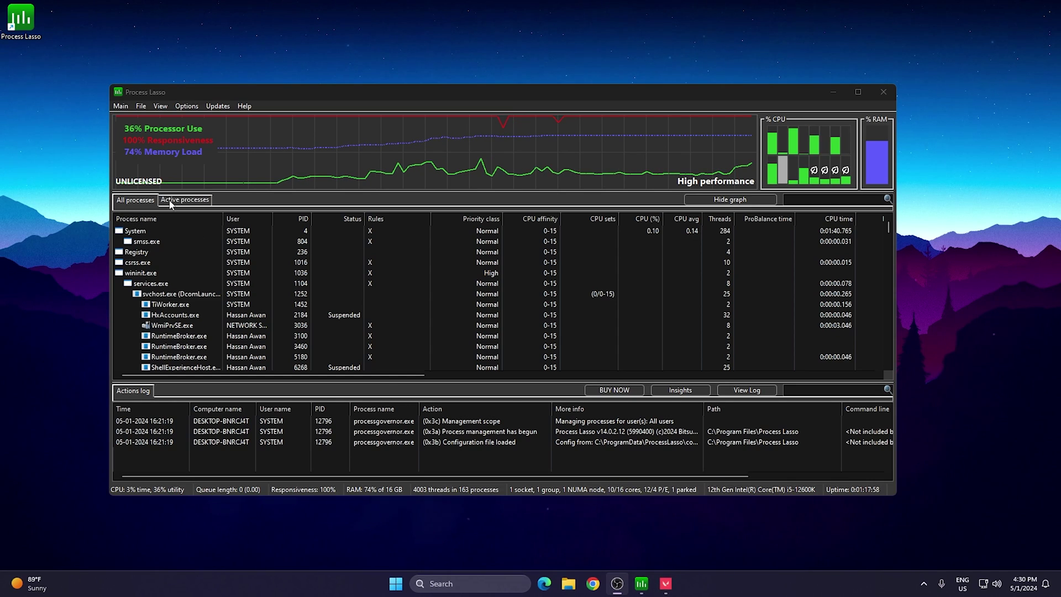
Set the CPU priority of the VALORANT-Win64 process to always High from the active processes list
{"action": "left_click", "coordinate": [188, 201]}
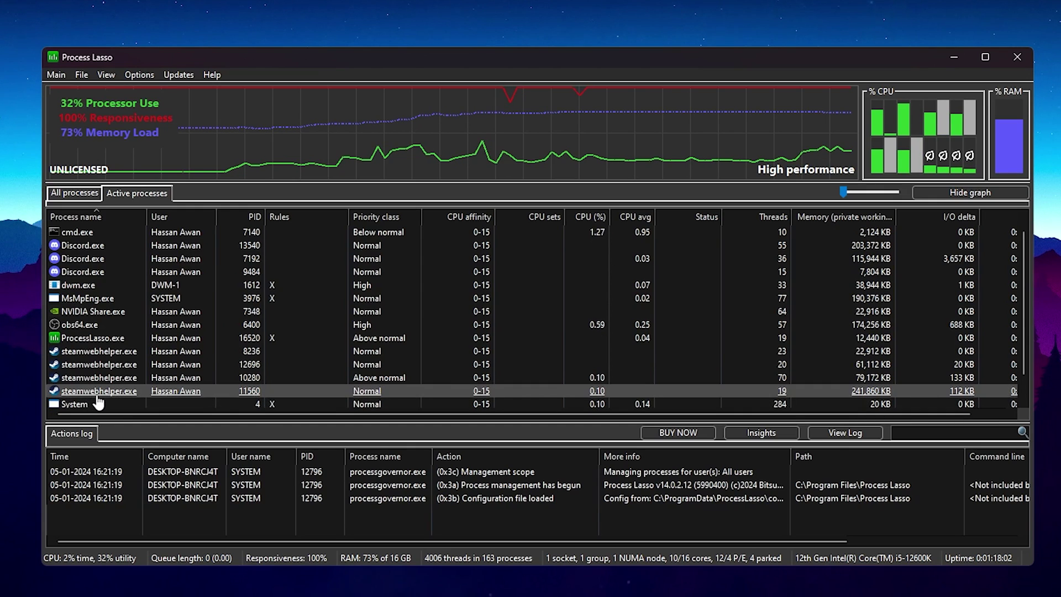
{"action": "scroll", "coordinate": [98, 402], "scroll_direction": "down", "scroll_amount": 1}
{"action": "right_click", "coordinate": [101, 390]}
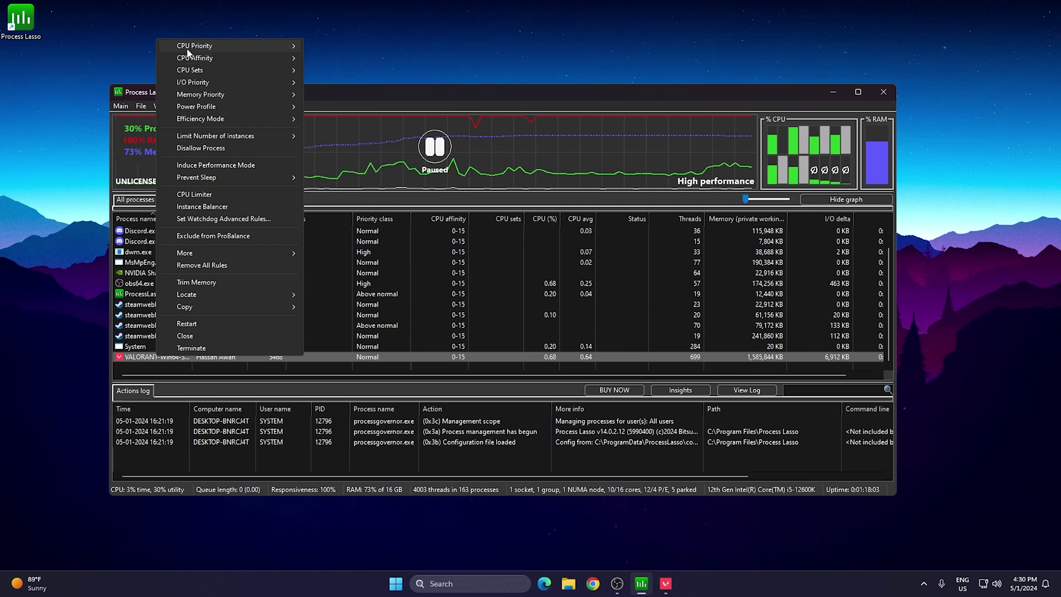
{"action": "mouse_move", "coordinate": [149, 0]}
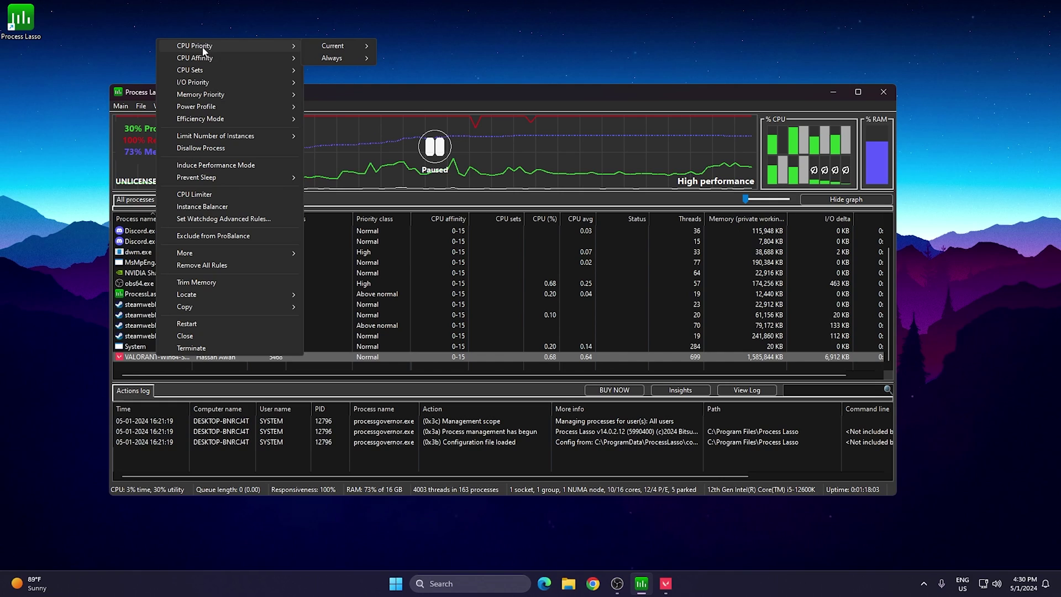
{"action": "mouse_move", "coordinate": [343, 45]}
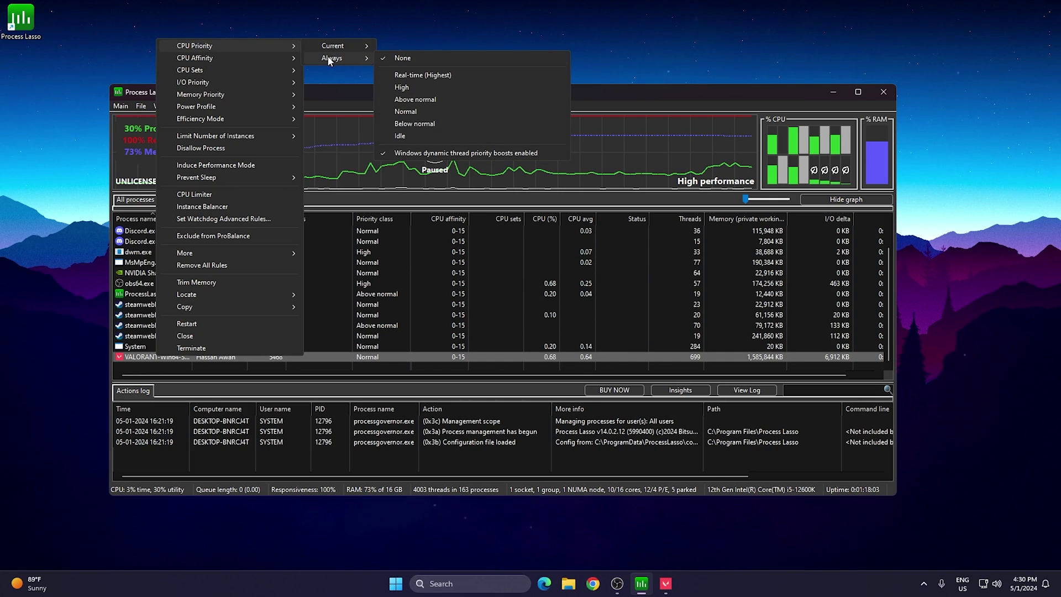
{"action": "left_click", "coordinate": [398, 90]}
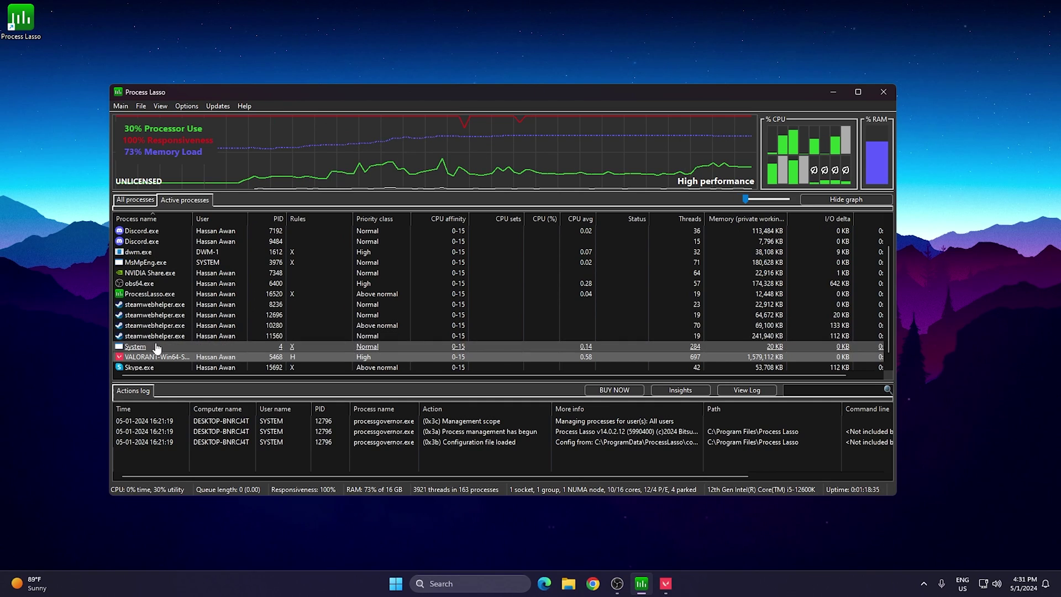
Set the I/O priority of the VALORANT-Win64 process to always High, keeping its CPU affinity rule at None
{"action": "right_click", "coordinate": [148, 361]}
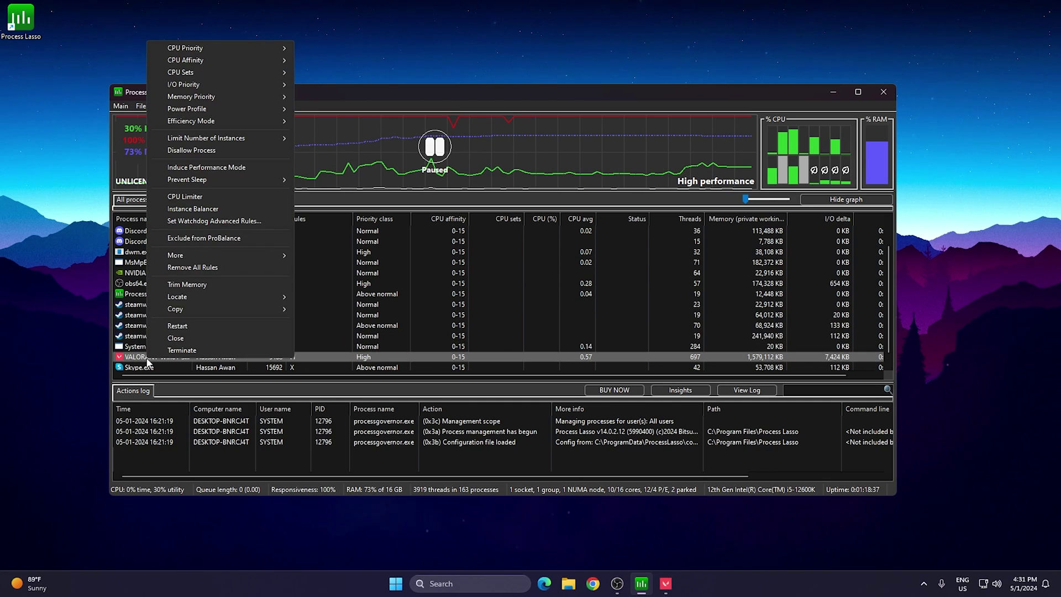
{"action": "mouse_move", "coordinate": [203, 65]}
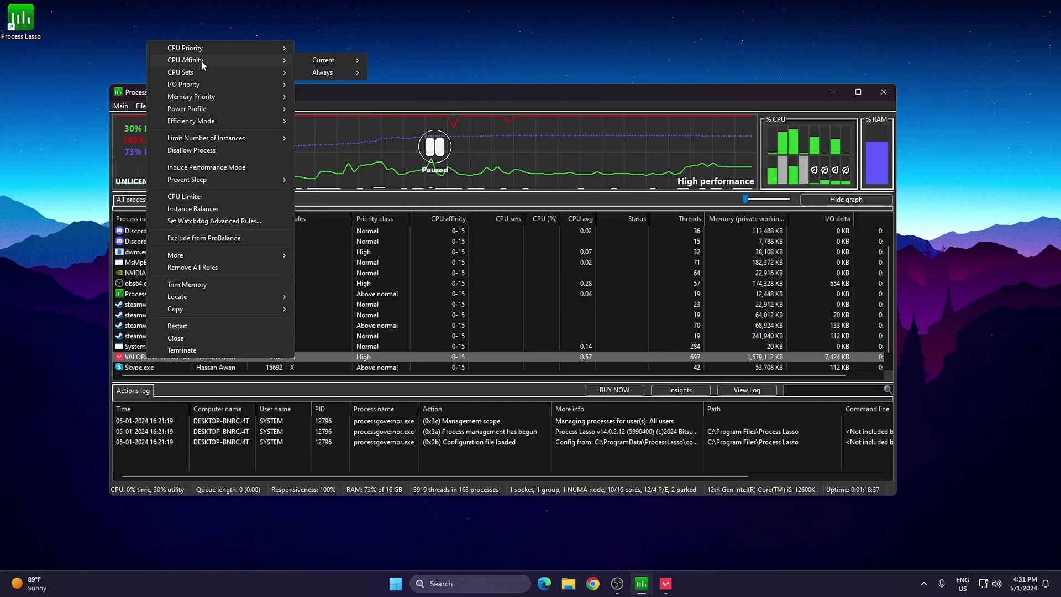
{"action": "mouse_move", "coordinate": [331, 75]}
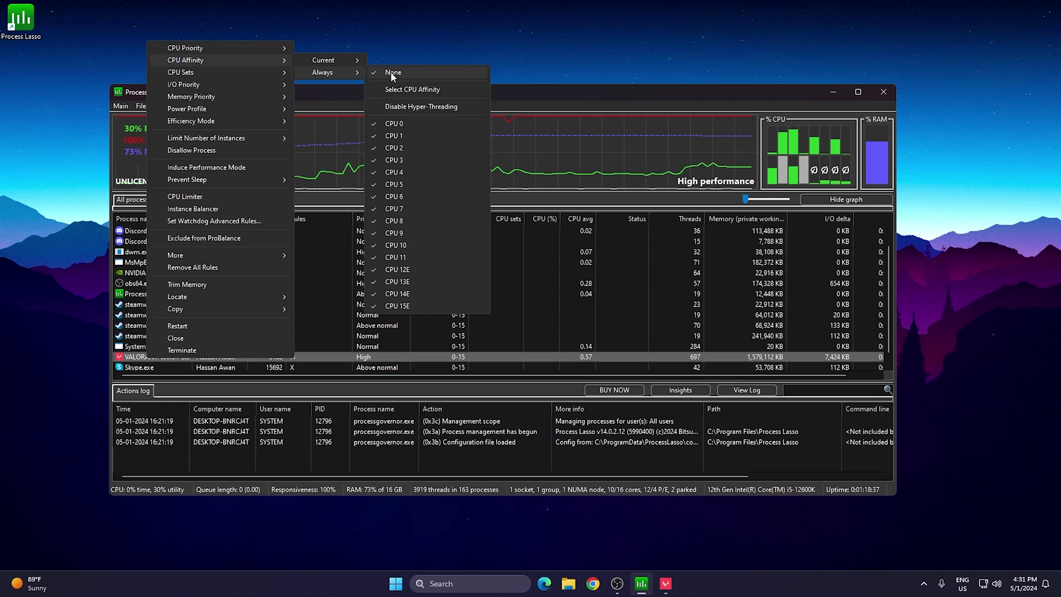
{"action": "mouse_move", "coordinate": [179, 89]}
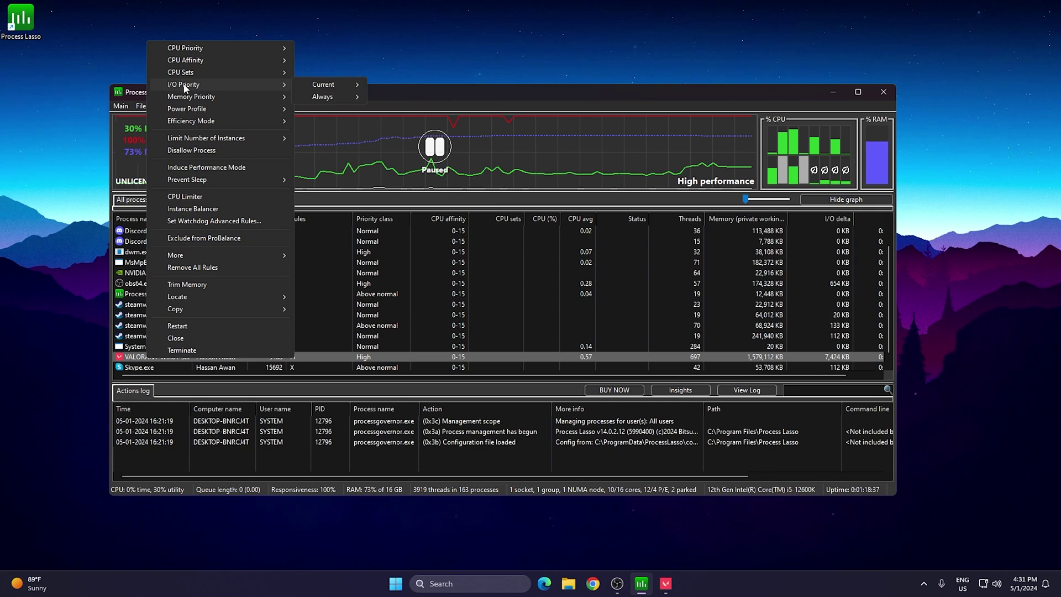
{"action": "mouse_move", "coordinate": [326, 98]}
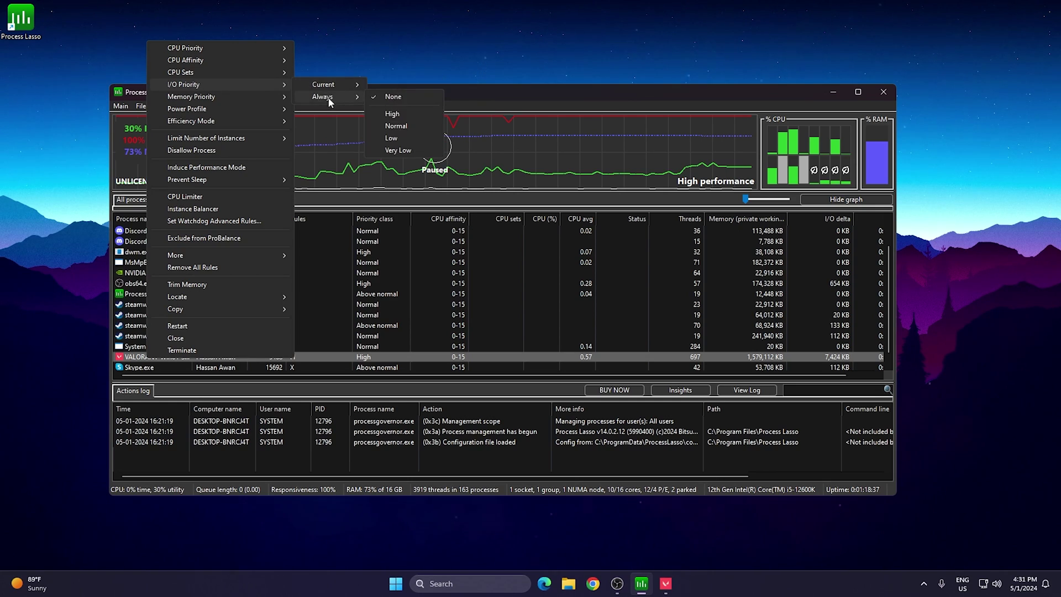
{"action": "left_click", "coordinate": [391, 114]}
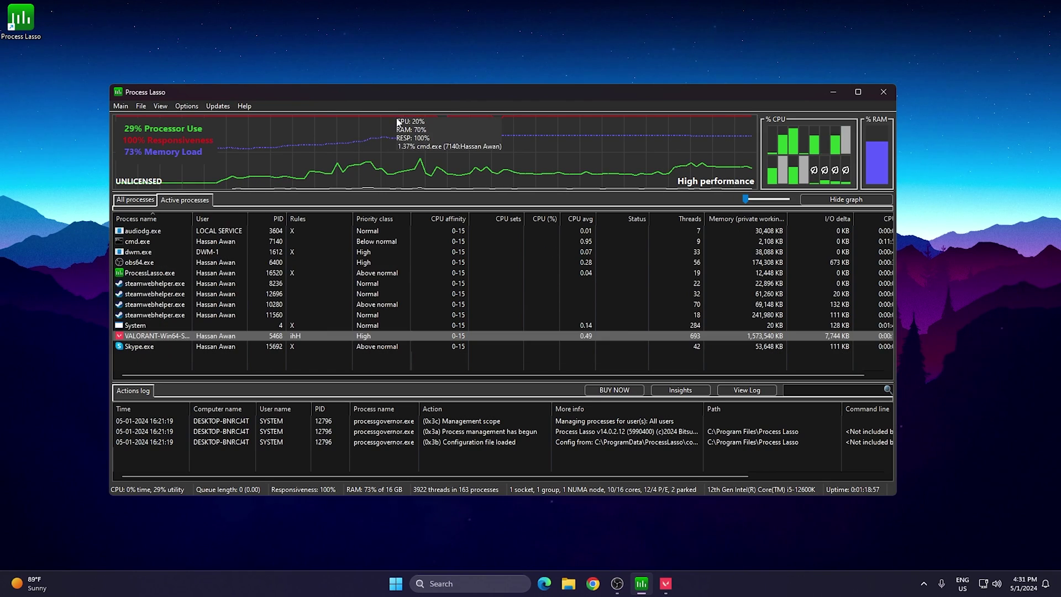
Set the power profile rule of the VALORANT-Win64 process to High performance
{"action": "left_click", "coordinate": [122, 106]}
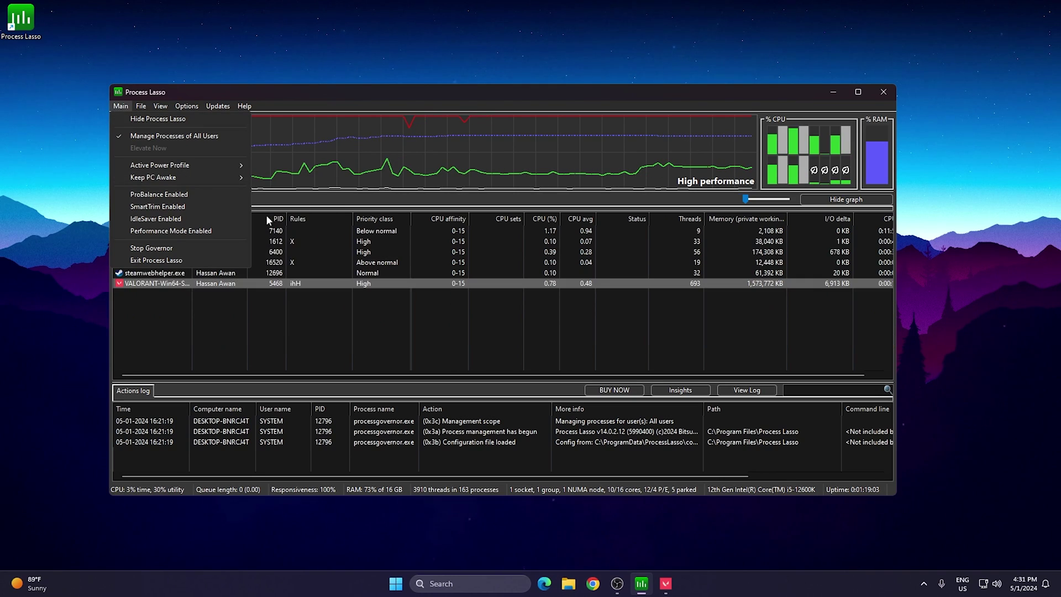
{"action": "right_click", "coordinate": [141, 315]}
{"action": "mouse_move", "coordinate": [163, 321]}
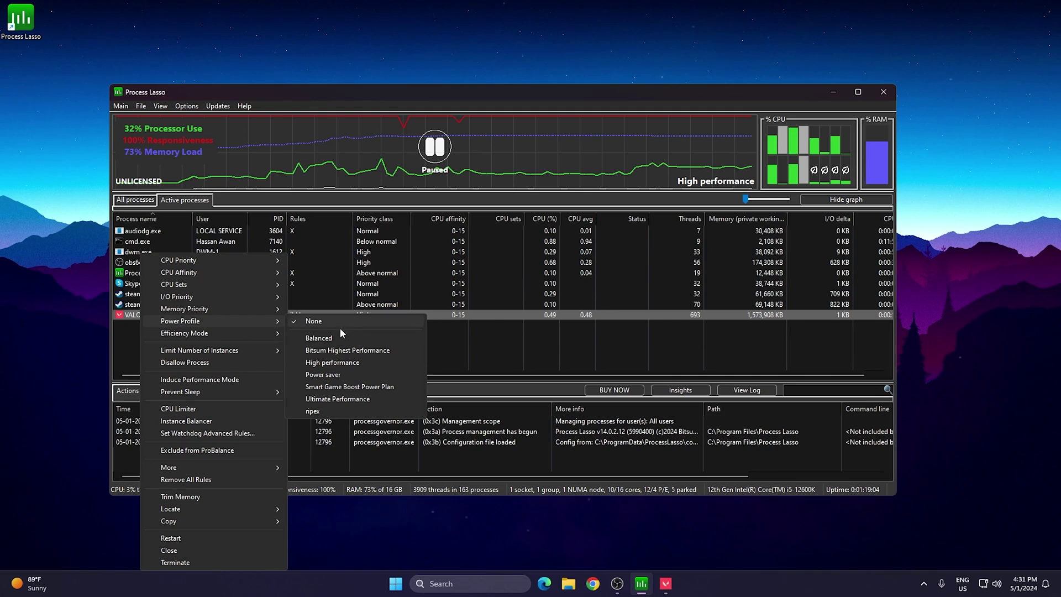
{"action": "left_click", "coordinate": [333, 362]}
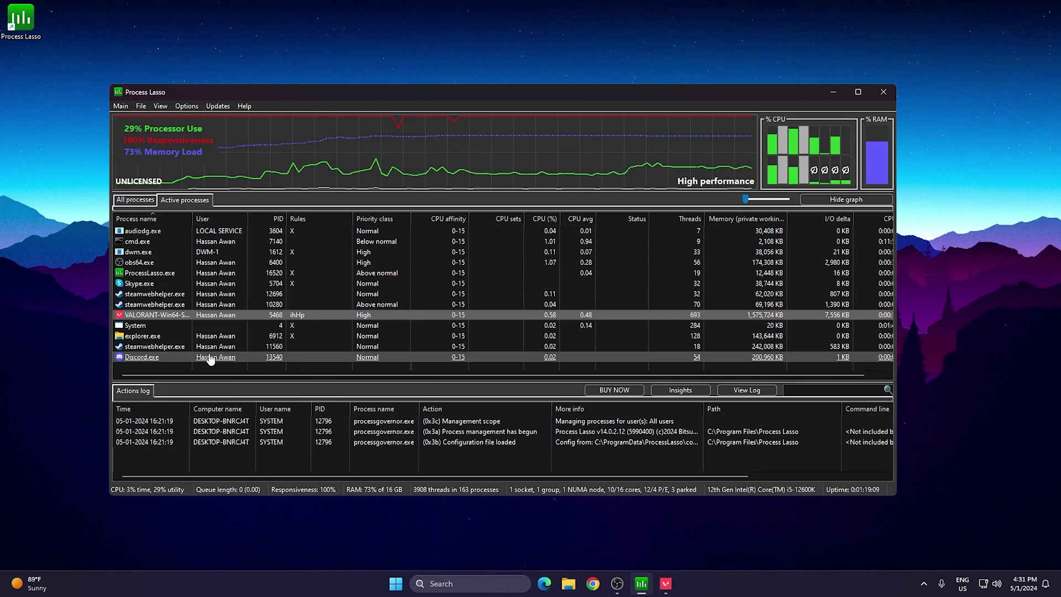
Set the VALORANT-Win64 process to always use No throttle for Hard Throttle and close the Process Lasso window
{"action": "right_click", "coordinate": [143, 369]}
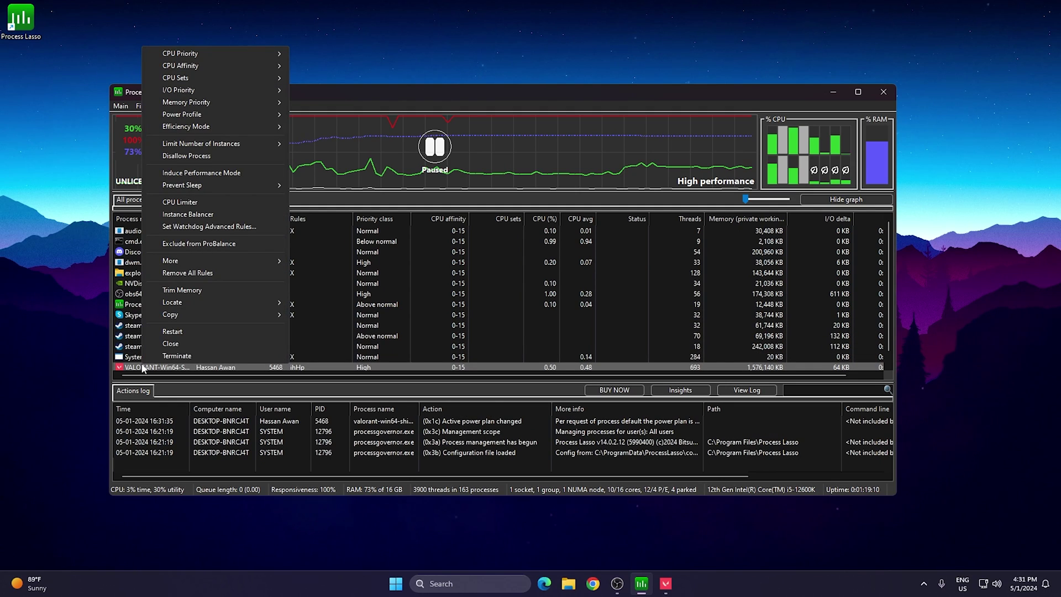
{"action": "mouse_move", "coordinate": [189, 264]}
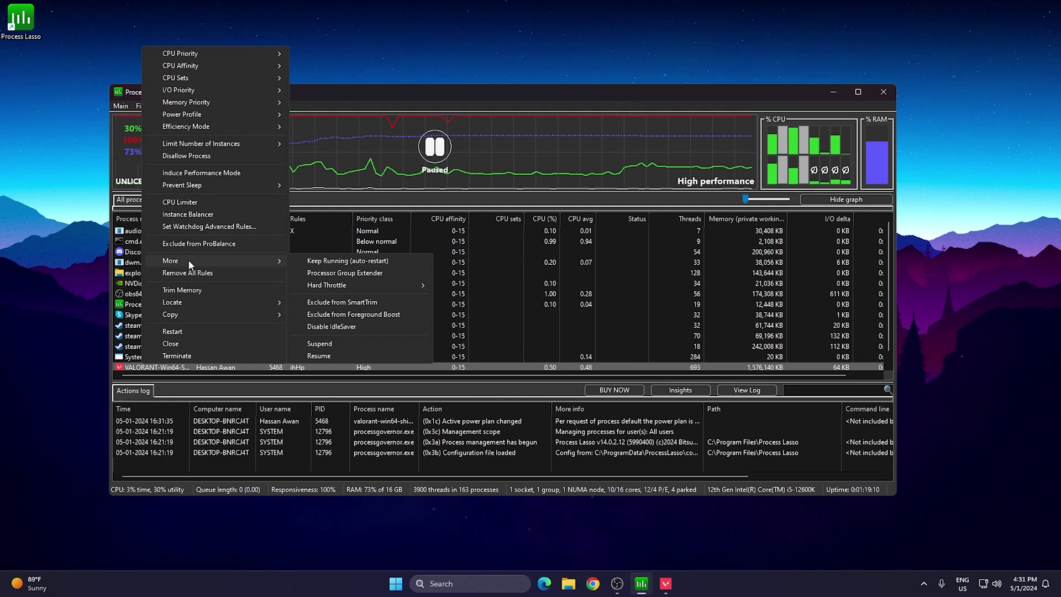
{"action": "mouse_move", "coordinate": [320, 290]}
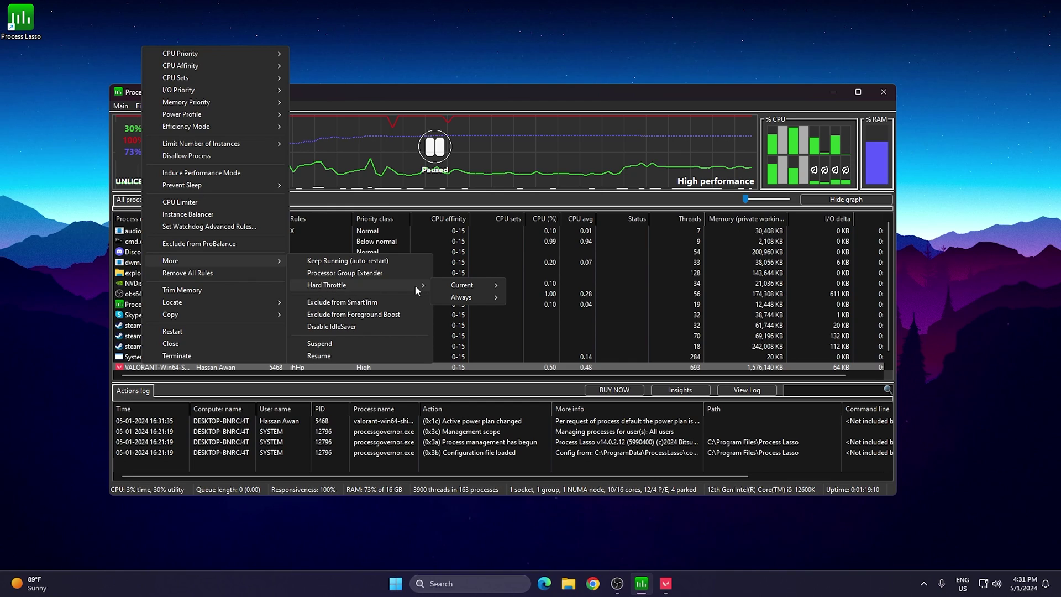
{"action": "mouse_move", "coordinate": [477, 299]}
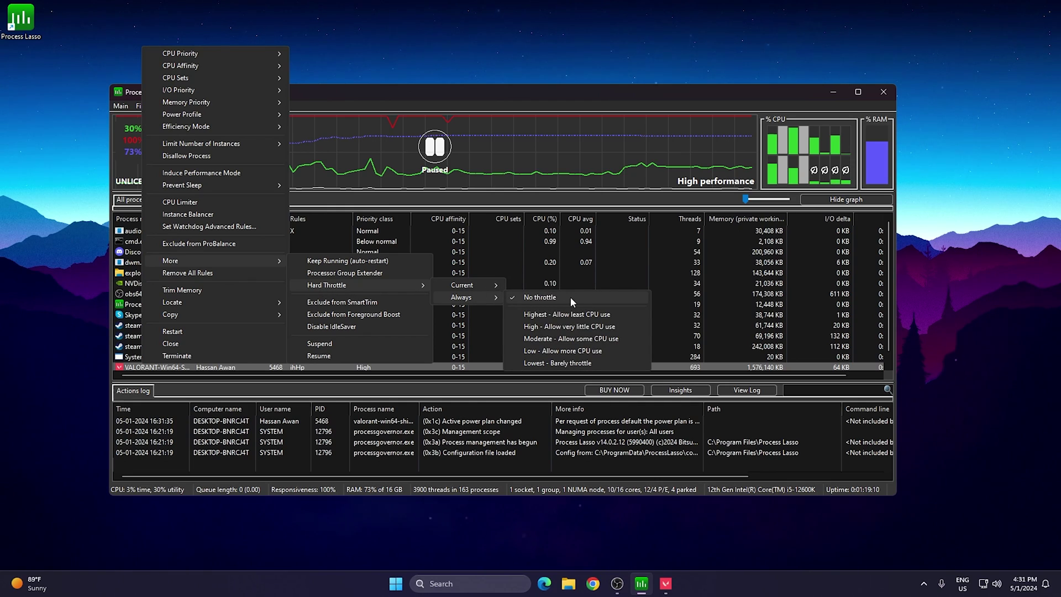
{"action": "left_click", "coordinate": [542, 301]}
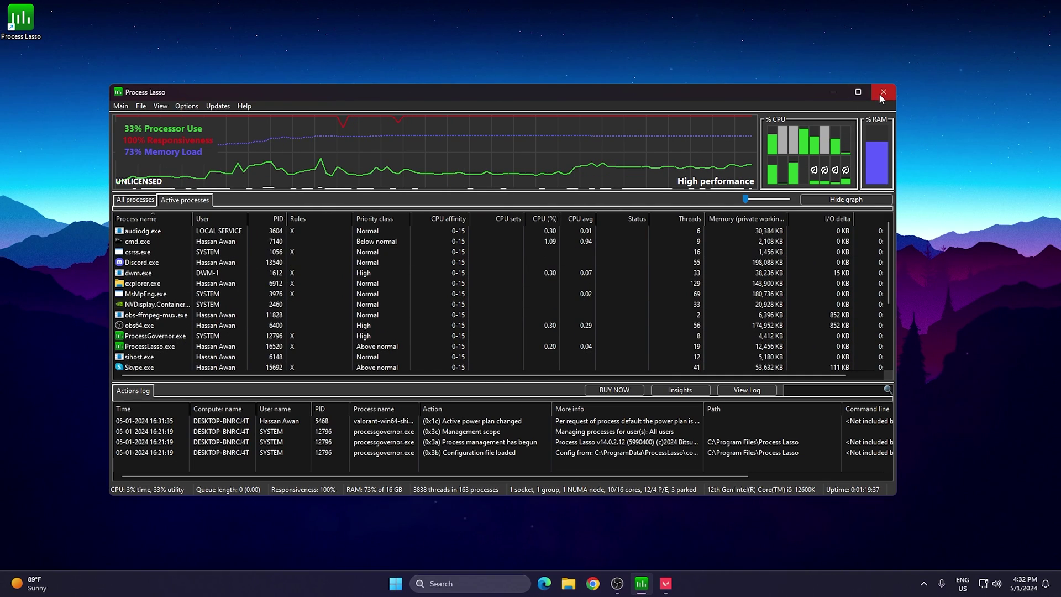
{"action": "left_click", "coordinate": [884, 92]}
{"action": "left_click", "coordinate": [923, 584]}
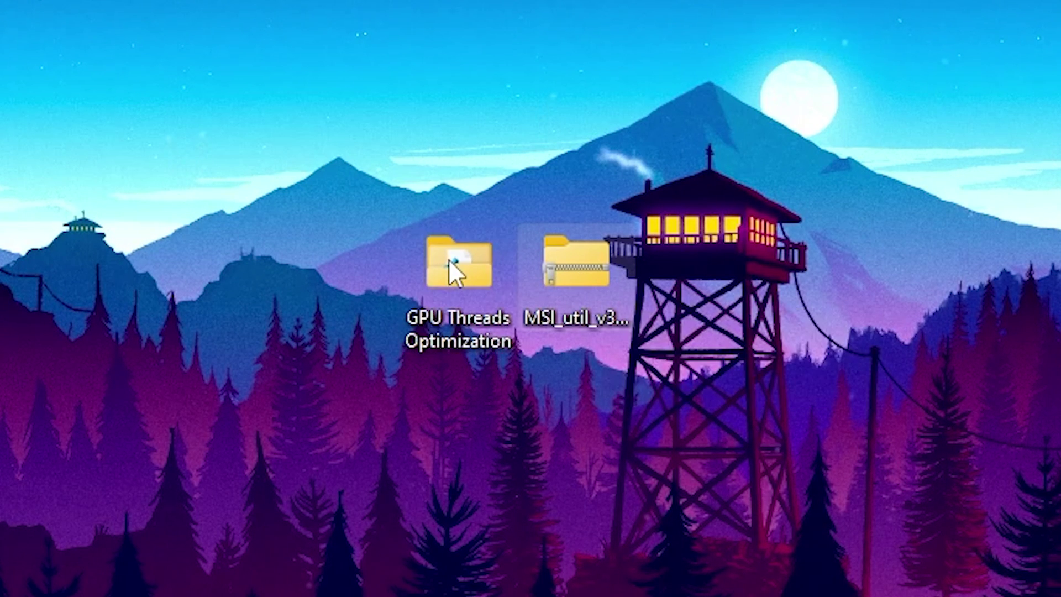
Merge NVIDIA Thread Priority.reg from the desktop's GPU Threads Optimization folder into the registry, allowing the Registry Editor to make changes
{"action": "double_click", "coordinate": [449, 260]}
{"action": "left_click", "coordinate": [89, 147]}
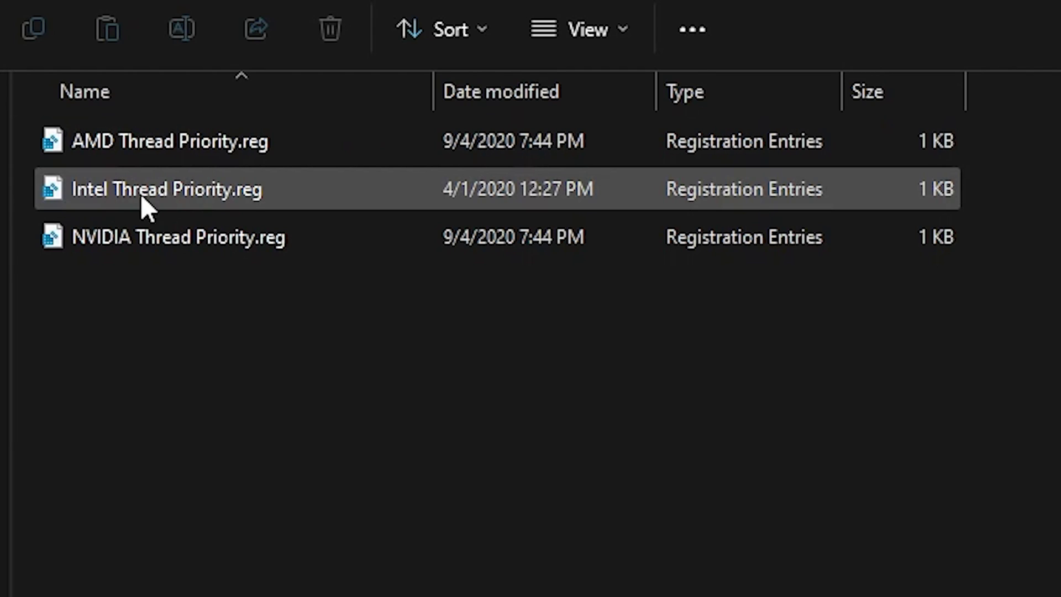
{"action": "left_click_drag", "start_coordinate": [127, 341], "coordinate": [969, 125]}
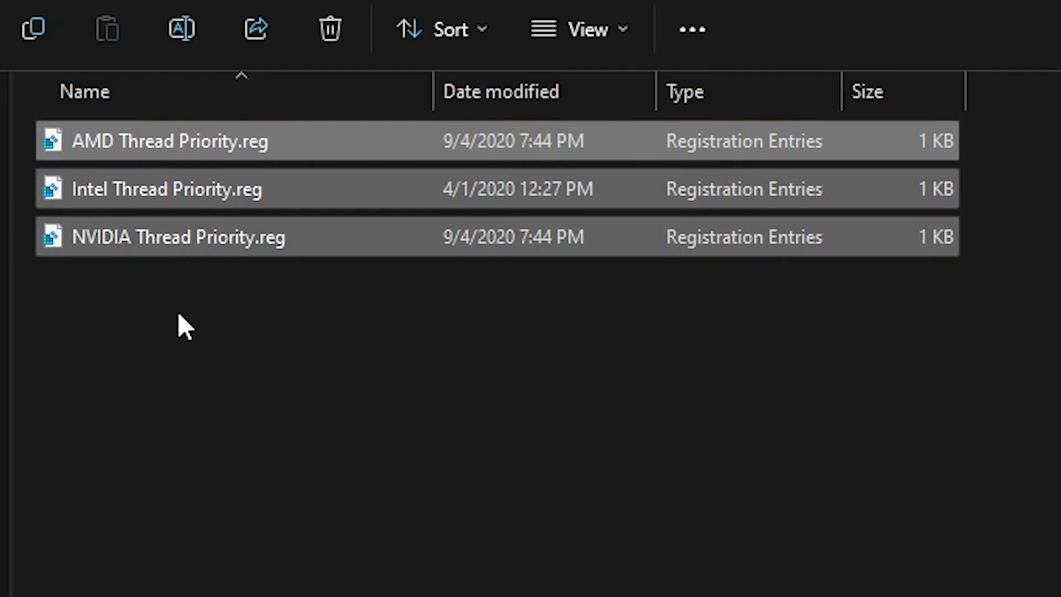
{"action": "double_click", "coordinate": [158, 244]}
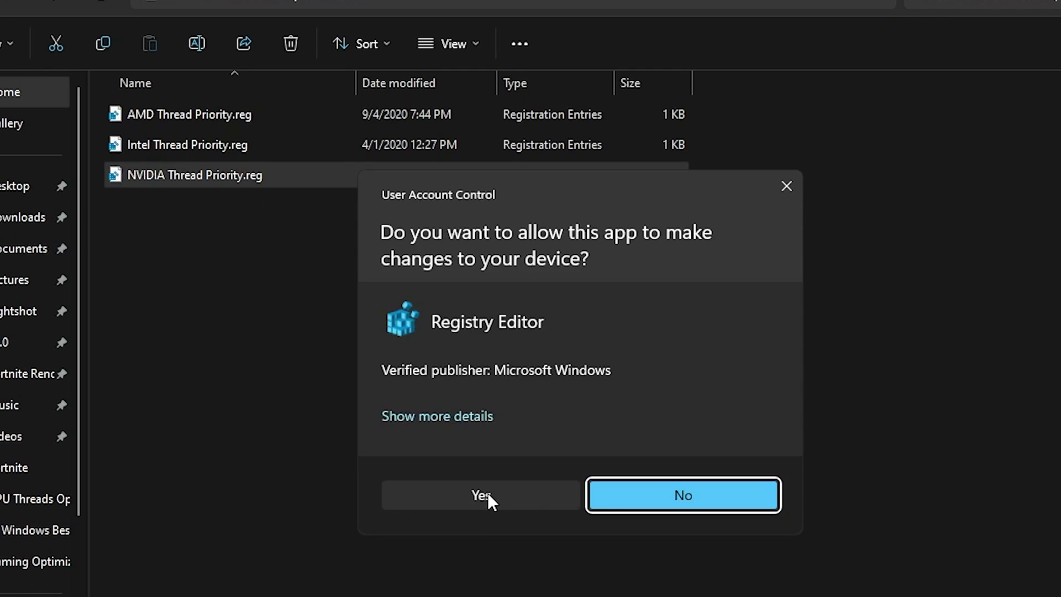
{"action": "left_click", "coordinate": [487, 498]}
{"action": "left_click", "coordinate": [683, 315]}
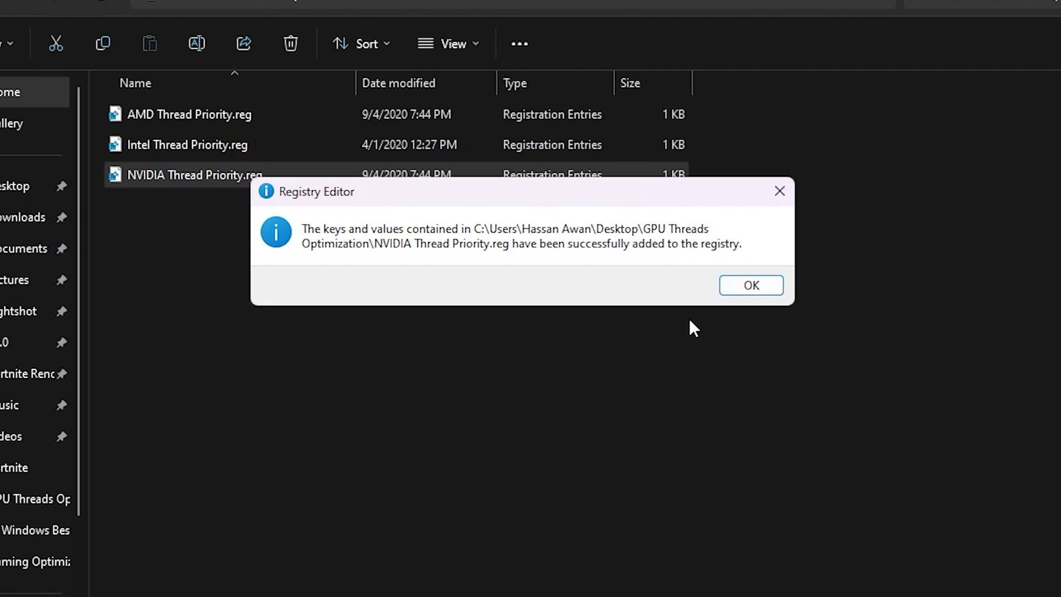
{"action": "left_click", "coordinate": [744, 292]}
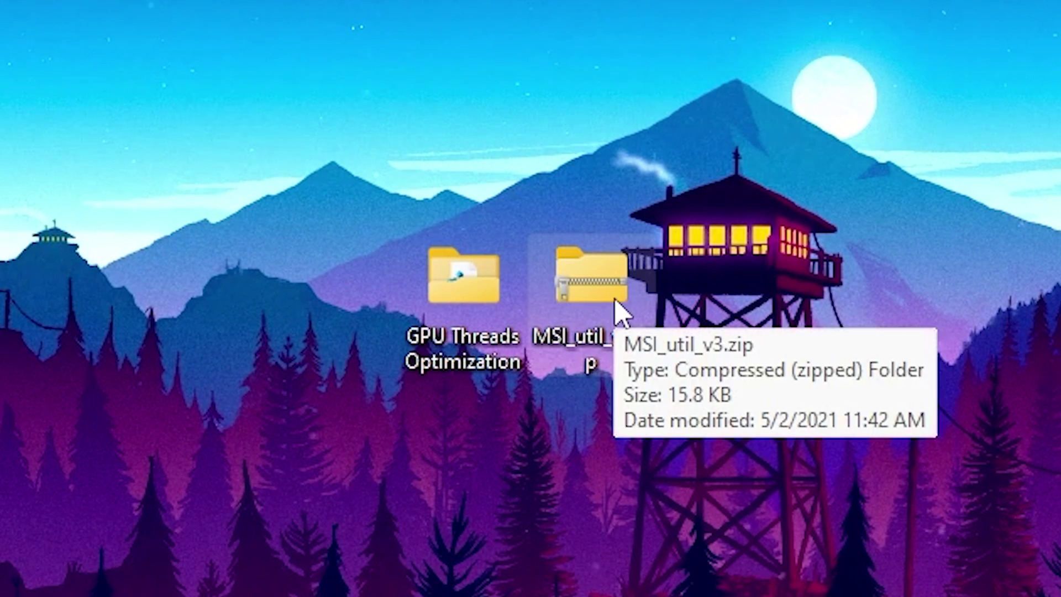
Extract MSI_util_v3.exe from MSI_util_v3.zip to the desktop and run it as administrator
{"action": "double_click", "coordinate": [597, 268]}
{"action": "left_click_drag", "start_coordinate": [232, 159], "coordinate": [1, 248]}
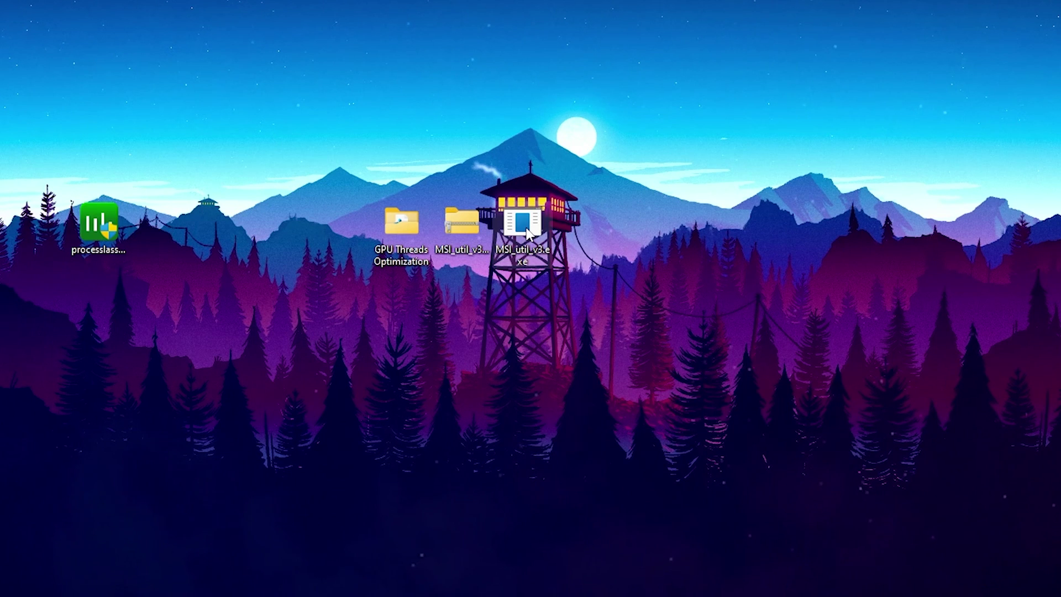
{"action": "right_click", "coordinate": [527, 229]}
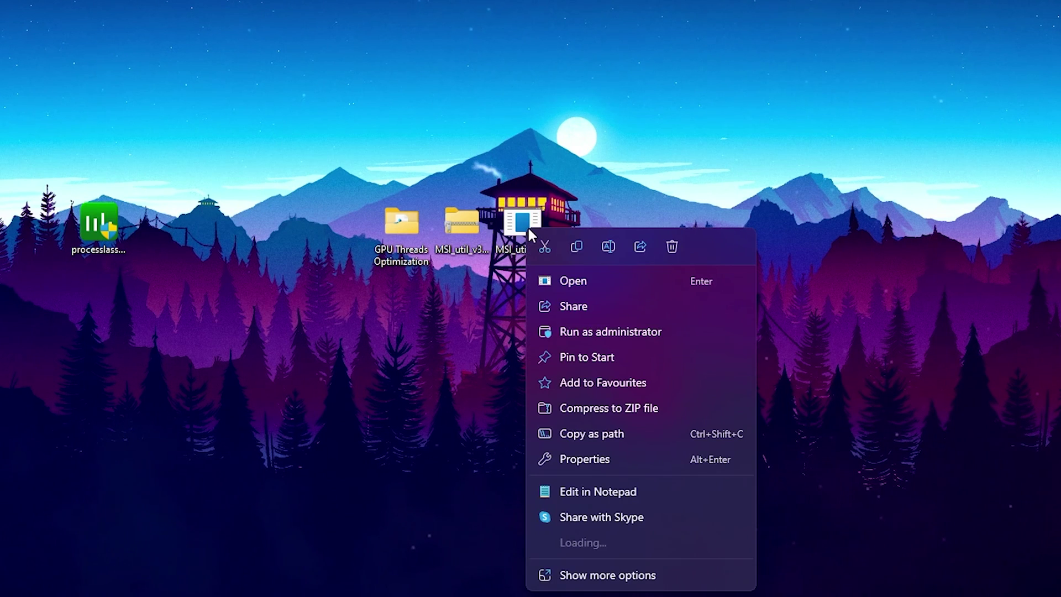
{"action": "left_click", "coordinate": [586, 333]}
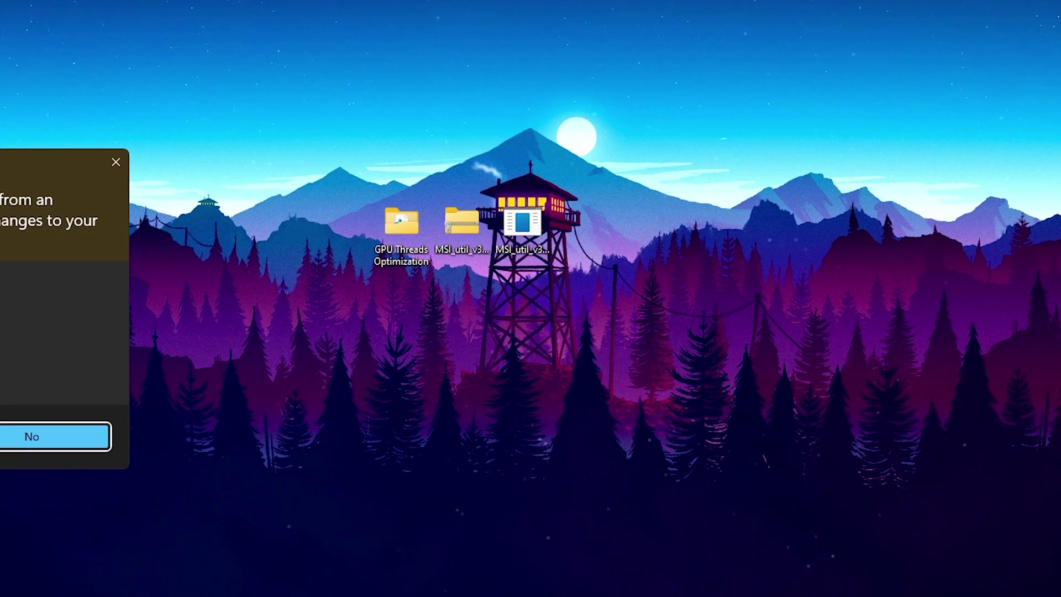
{"action": "left_click", "coordinate": [419, 425]}
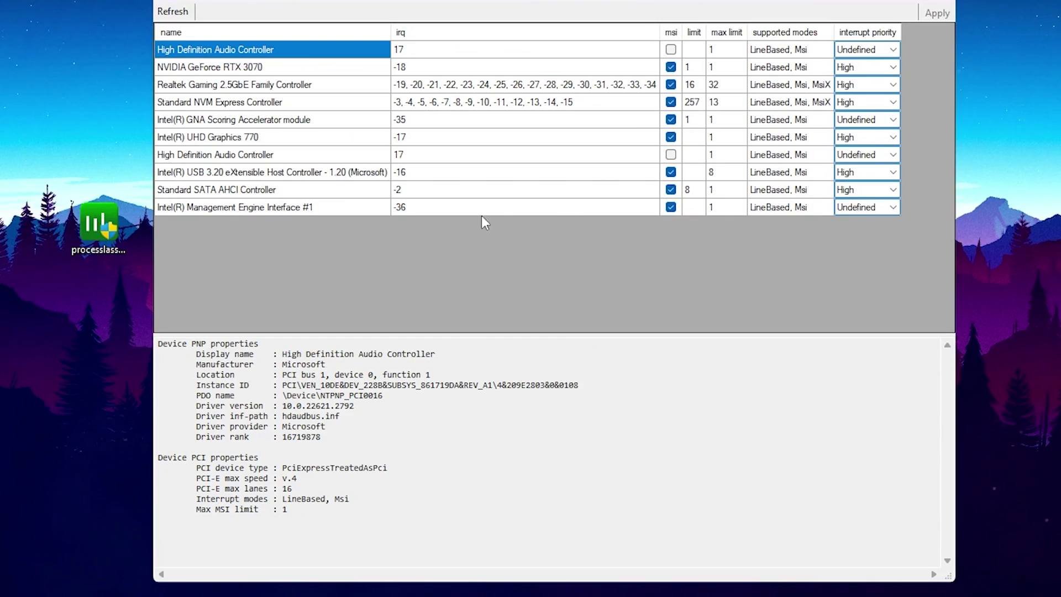
Check the MSI mode and interrupt priority of the NVIDIA GeForce RTX 3070 and Intel(R) UHD Graphics 770, and close the utility
{"action": "left_click", "coordinate": [185, 70]}
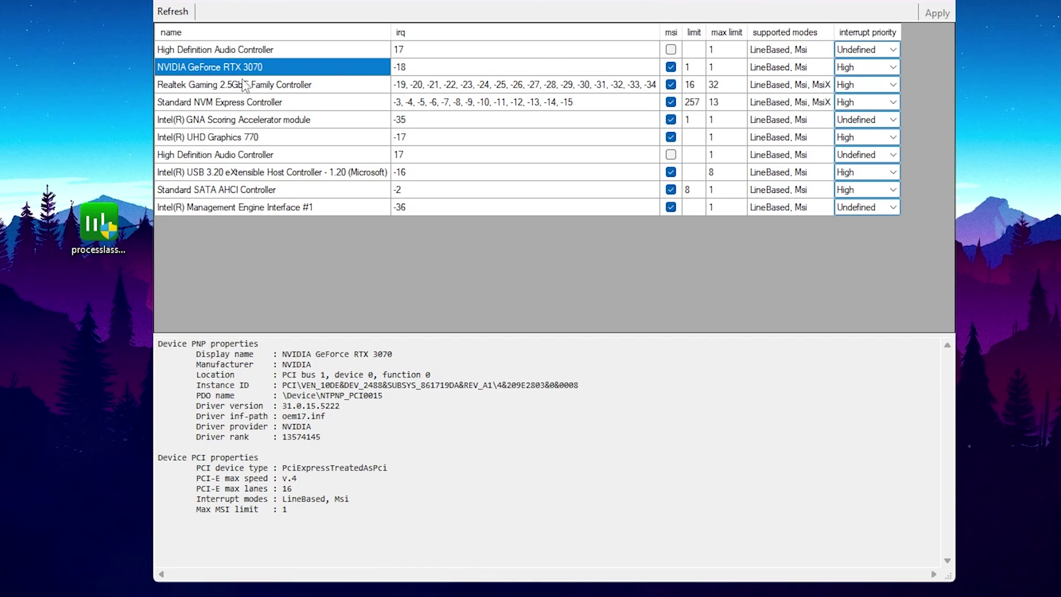
{"action": "left_click", "coordinate": [220, 138]}
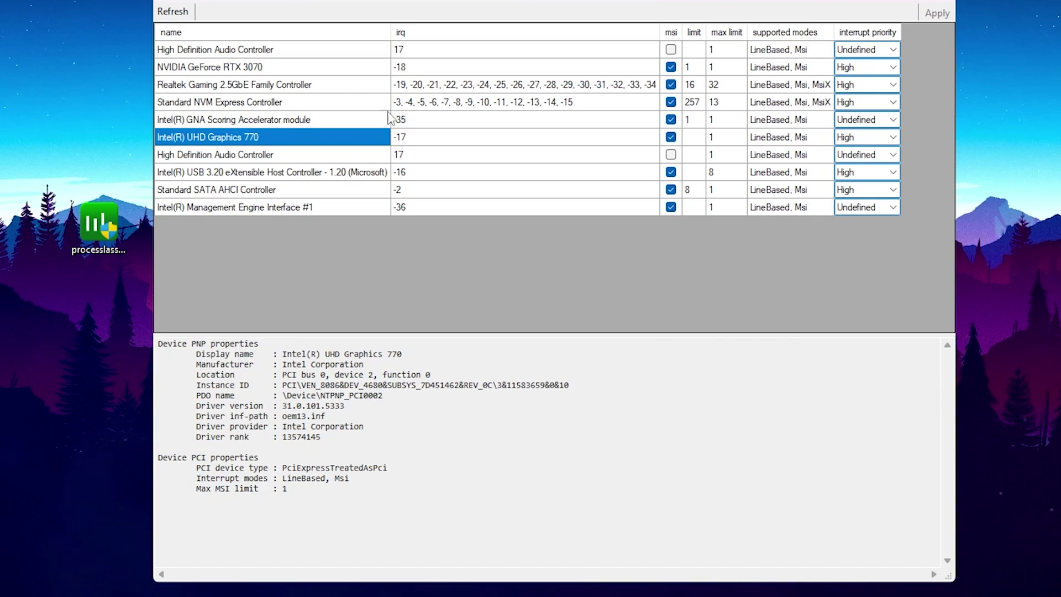
{"action": "left_click", "coordinate": [950, 1]}
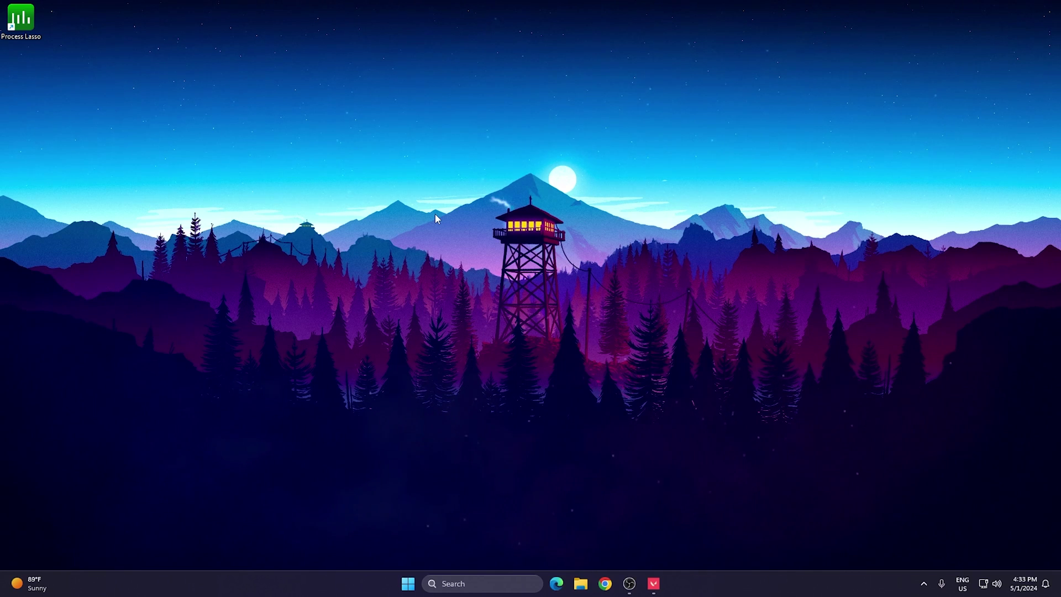
Review the default graphics settings under the Windows display settings and return to the Graphics page
{"action": "right_click", "coordinate": [467, 212]}
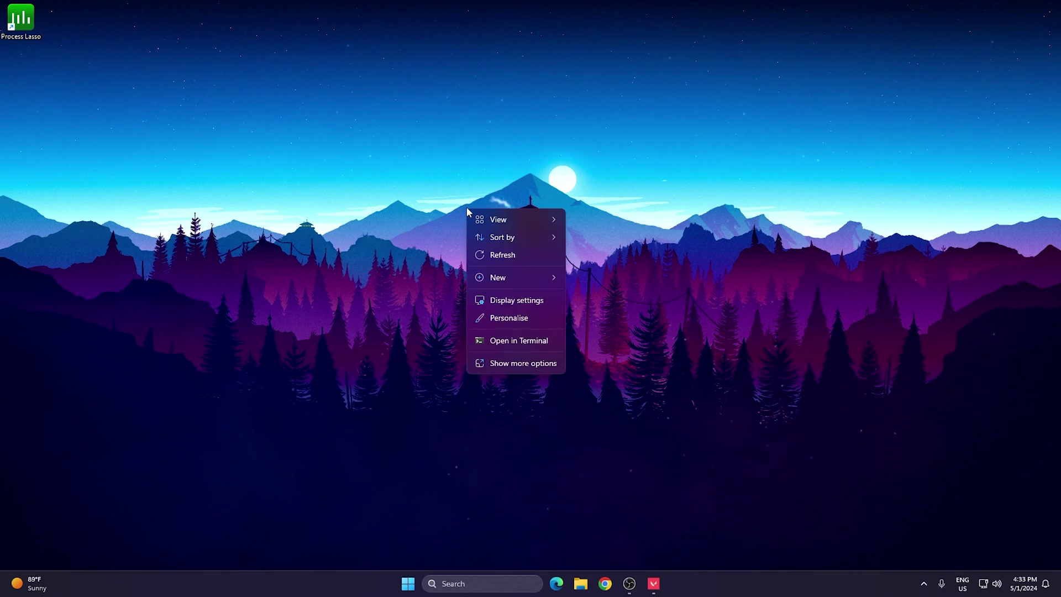
{"action": "left_click", "coordinate": [518, 304]}
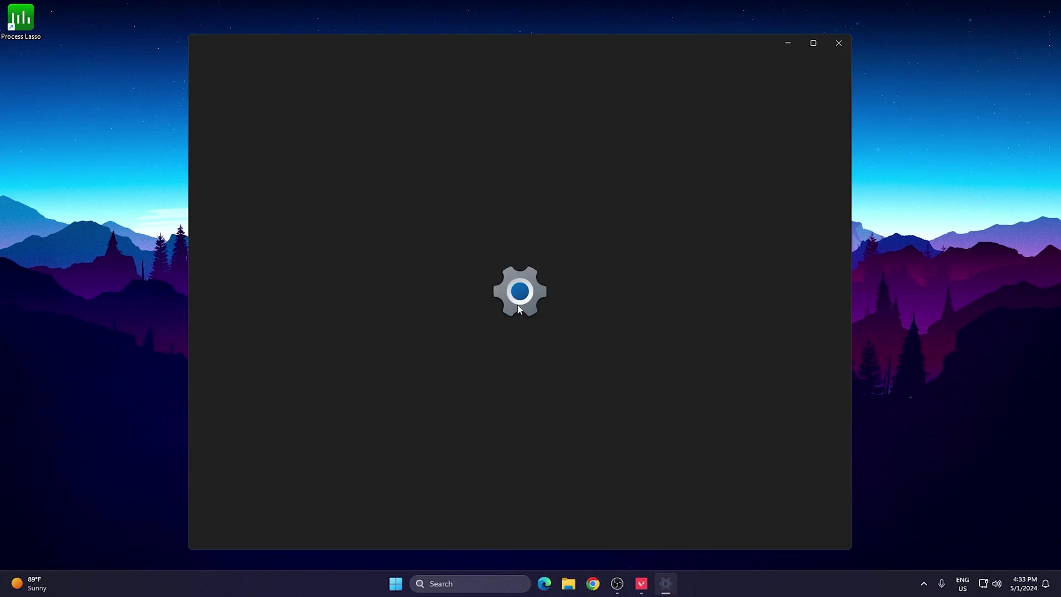
{"action": "scroll", "coordinate": [514, 263], "scroll_direction": "down", "scroll_amount": 5}
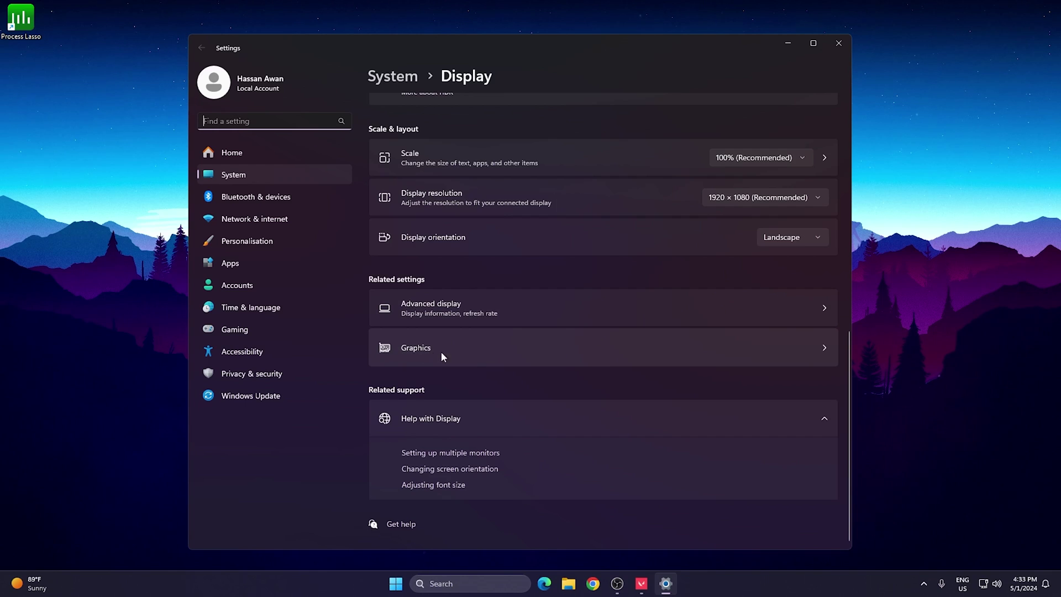
{"action": "left_click", "coordinate": [578, 349]}
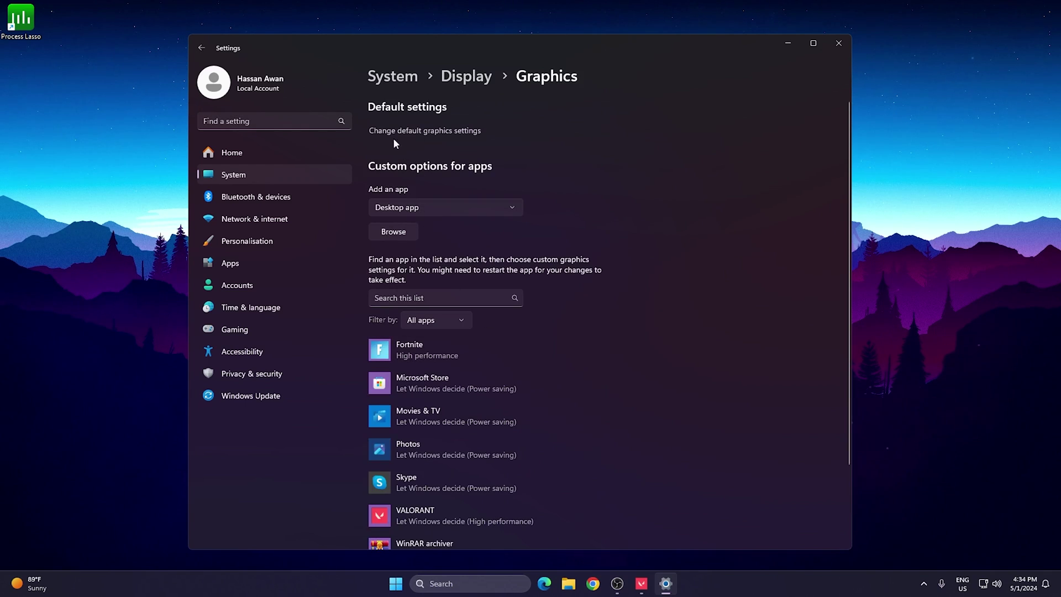
{"action": "left_click", "coordinate": [406, 133]}
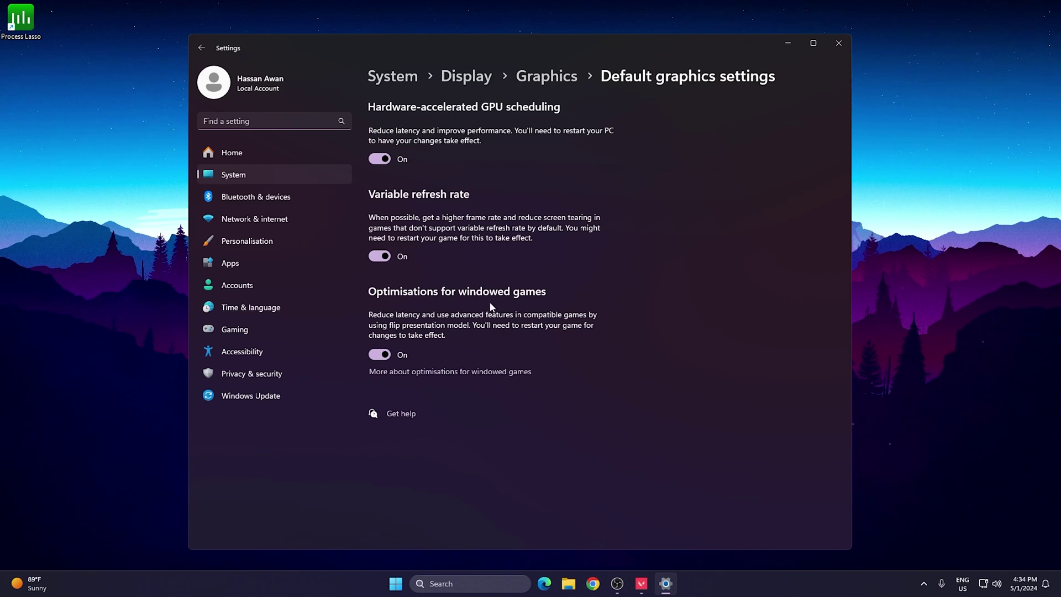
{"action": "left_click", "coordinate": [553, 83]}
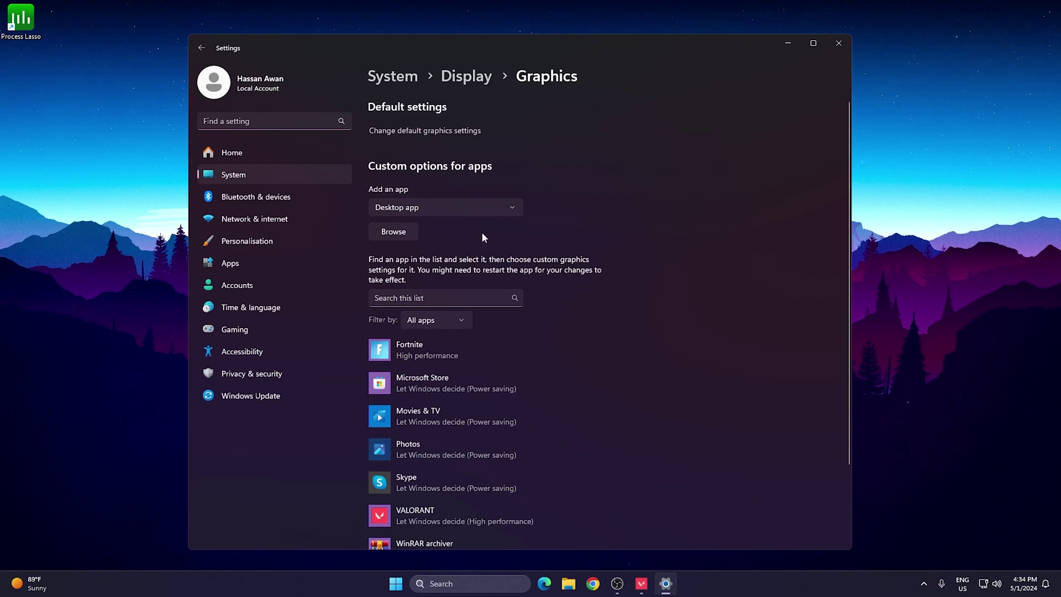
Try to add VALORANT-Win64-Shipping.exe from C:\Riot Games\VALORANT\live\ShooterGame\Binaries\Win64 as a desktop app with custom graphics options
{"action": "left_click", "coordinate": [390, 232]}
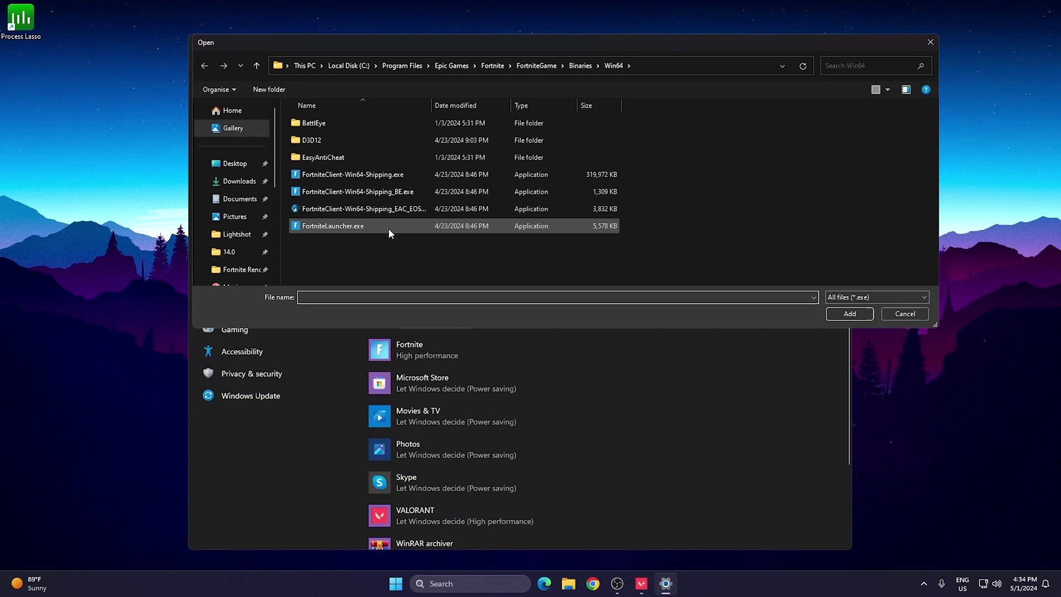
{"action": "scroll", "coordinate": [237, 243], "scroll_direction": "down", "scroll_amount": 5}
{"action": "left_click", "coordinate": [232, 232]}
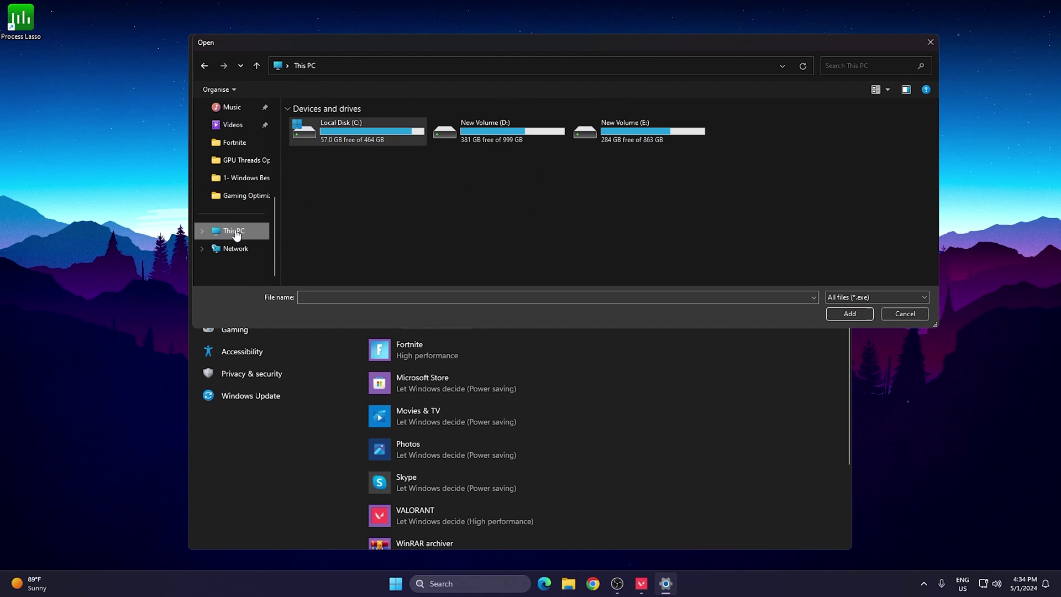
{"action": "double_click", "coordinate": [334, 134]}
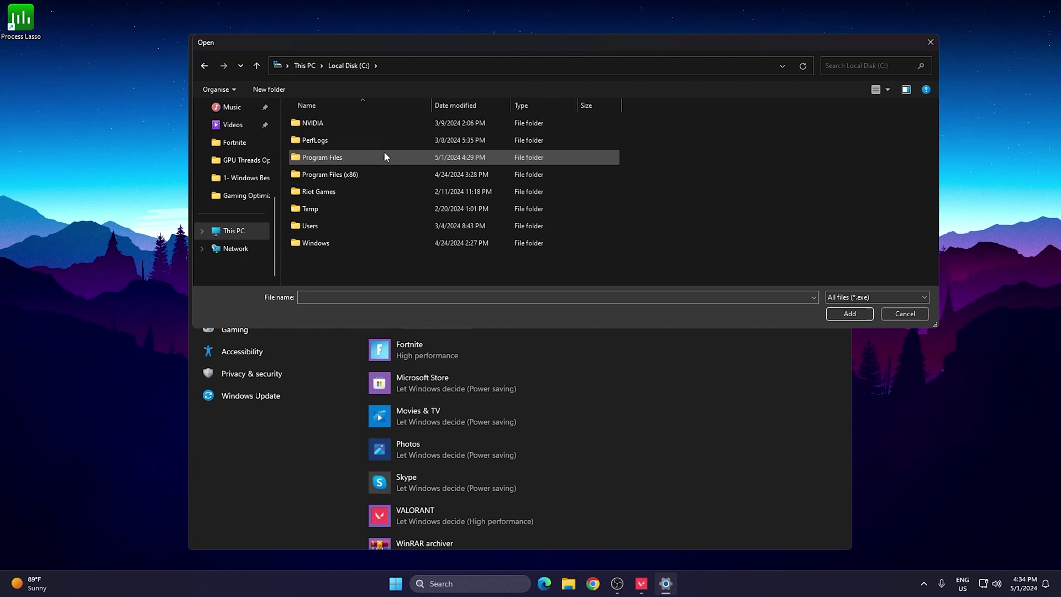
{"action": "double_click", "coordinate": [322, 192]}
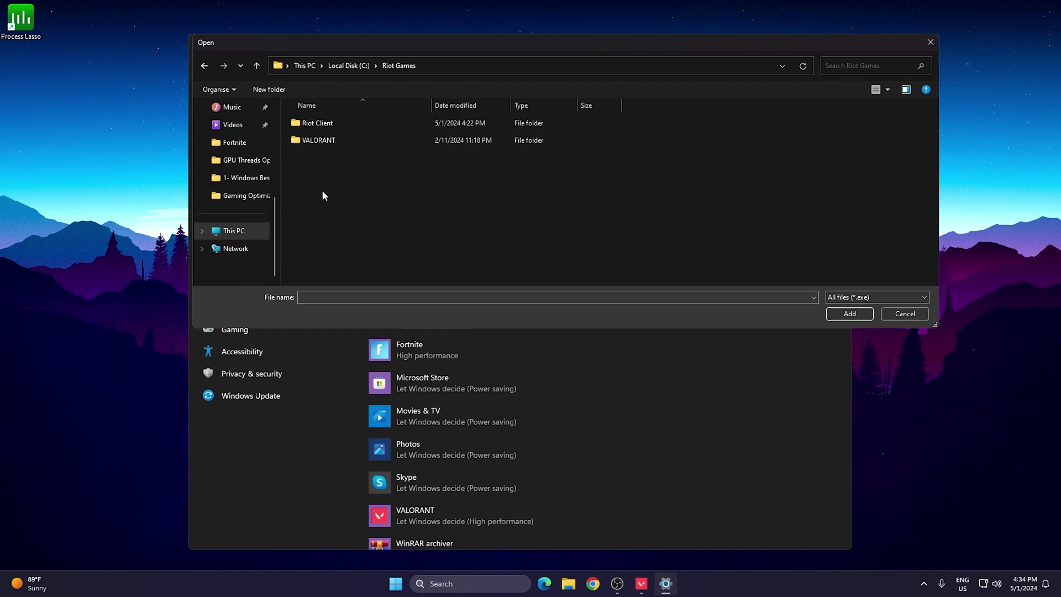
{"action": "double_click", "coordinate": [332, 142]}
{"action": "double_click", "coordinate": [365, 128]}
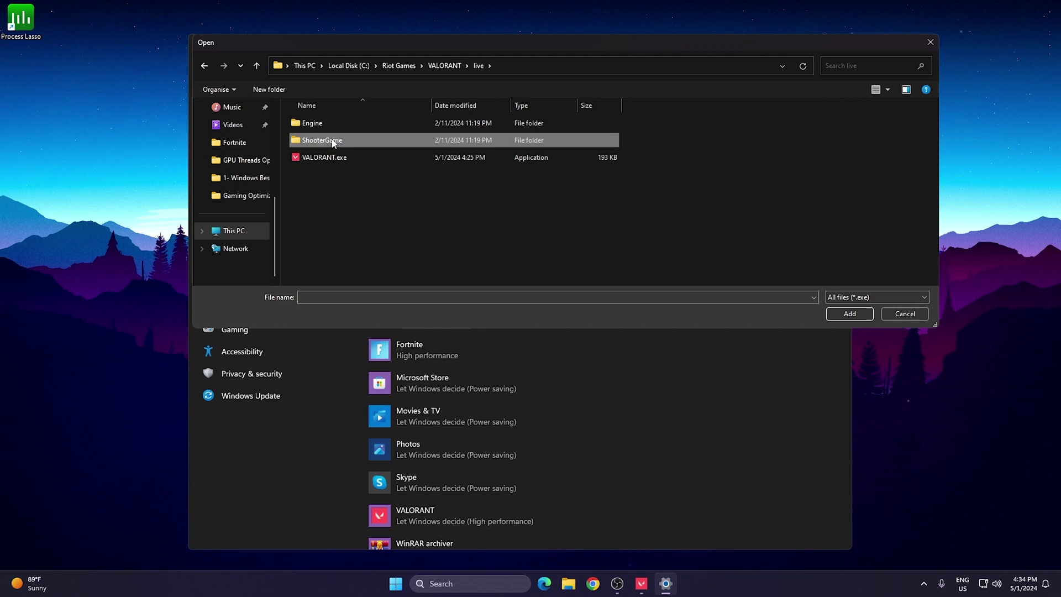
{"action": "double_click", "coordinate": [333, 141]}
{"action": "double_click", "coordinate": [340, 126]}
{"action": "double_click", "coordinate": [324, 126]}
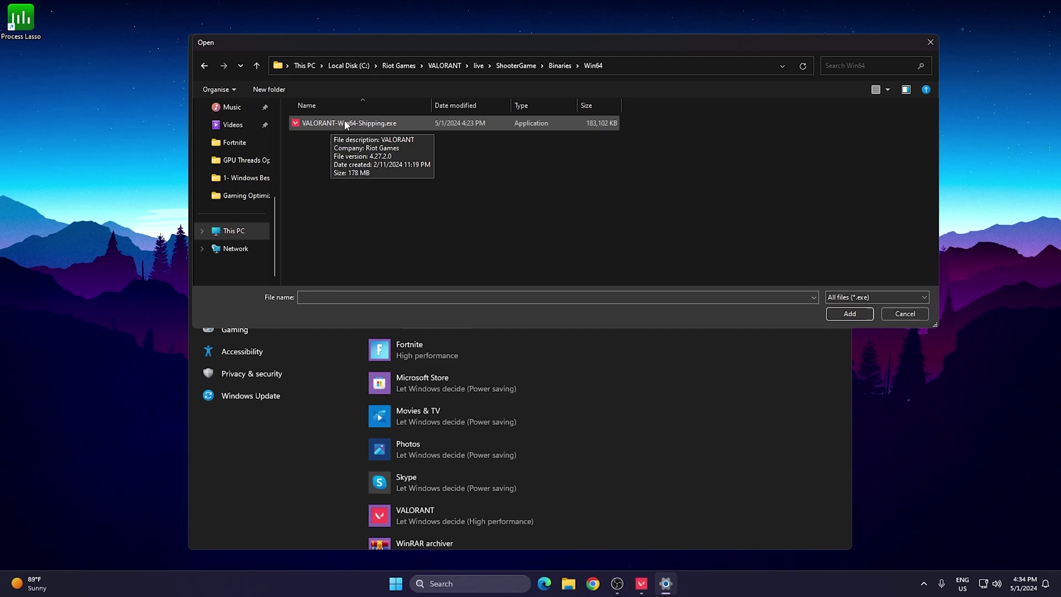
{"action": "left_click", "coordinate": [345, 124]}
{"action": "left_click", "coordinate": [848, 314]}
Set VALORANT's graphics preference to High performance (NVIDIA GeForce RTX 3070) in the app list and save it
{"action": "scroll", "coordinate": [462, 381], "scroll_direction": "down", "scroll_amount": 2}
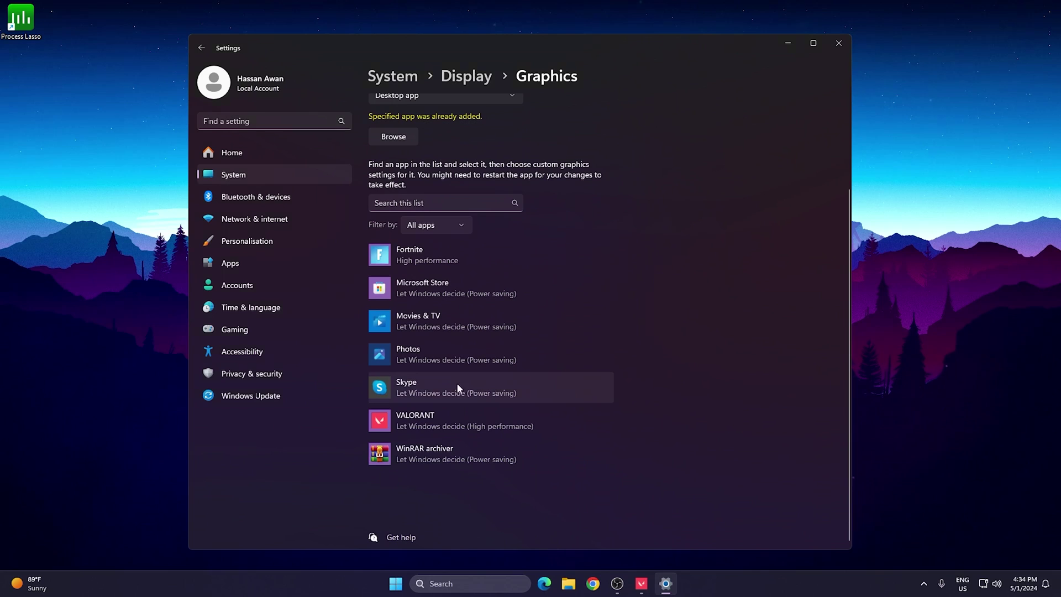
{"action": "left_click", "coordinate": [452, 422]}
{"action": "left_click", "coordinate": [529, 475]}
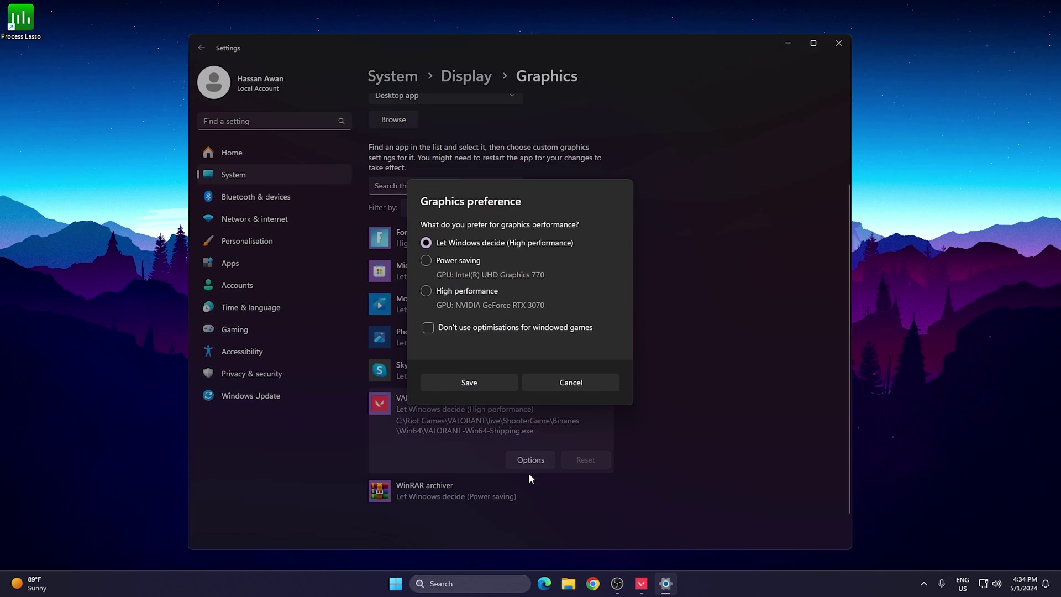
{"action": "left_click", "coordinate": [426, 291]}
{"action": "left_click", "coordinate": [466, 383]}
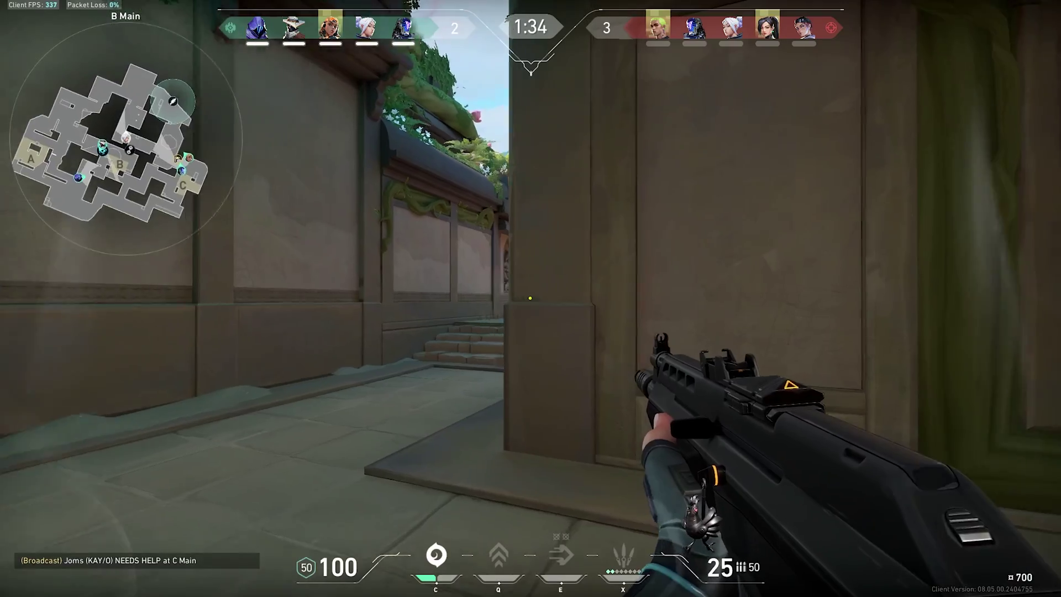
{"action": "key", "text": "e"}
{"action": "left_click", "coordinate": [530, 298]}
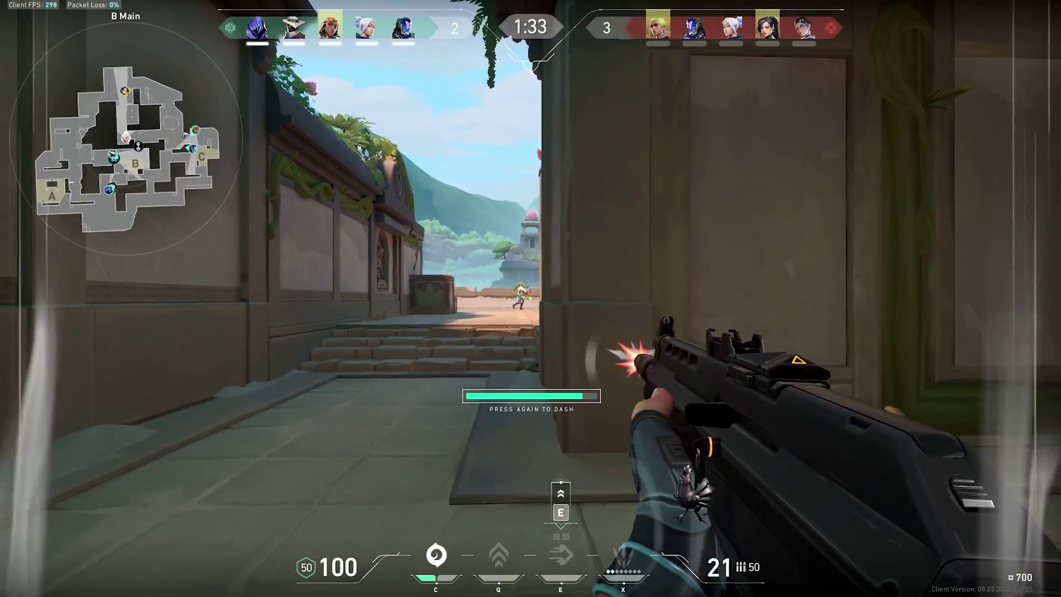
{"action": "left_click", "coordinate": [530, 298]}
{"action": "key", "text": "e"}
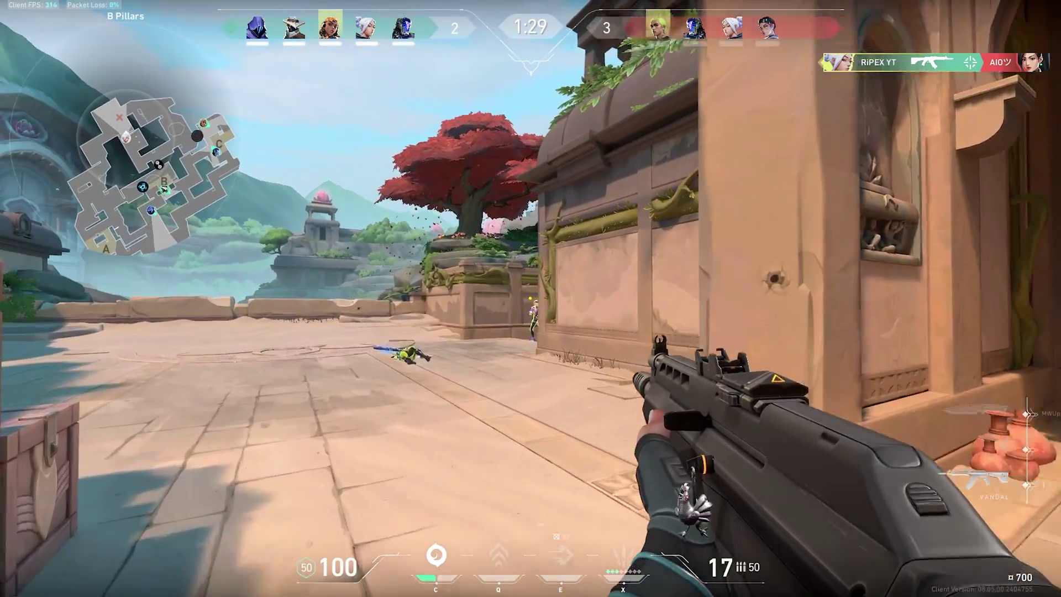
{"action": "left_click", "coordinate": [531, 298]}
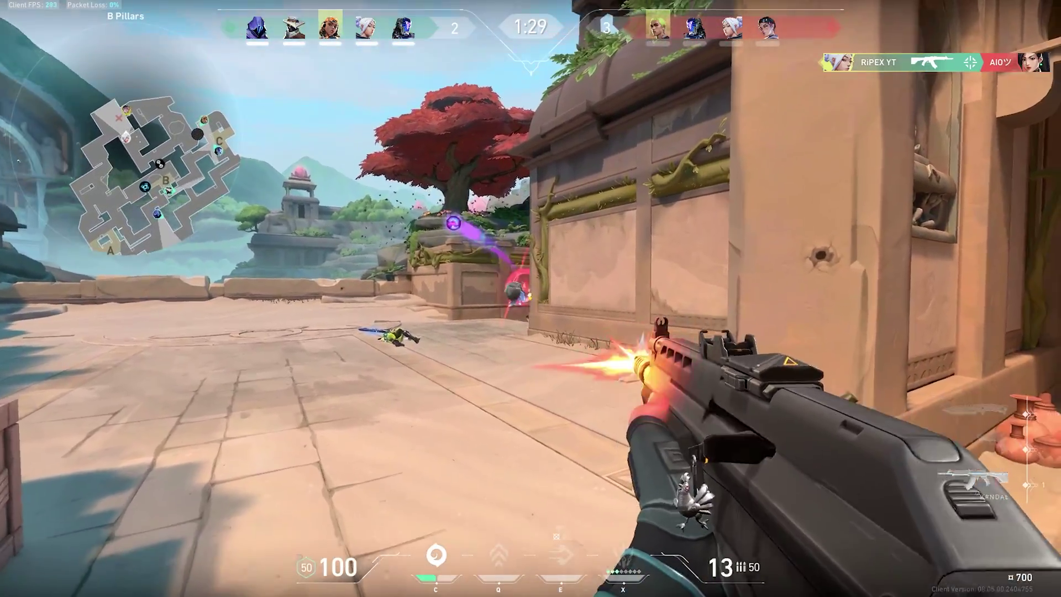
{"action": "left_click", "coordinate": [530, 298]}
{"action": "left_click", "coordinate": [530, 298]}
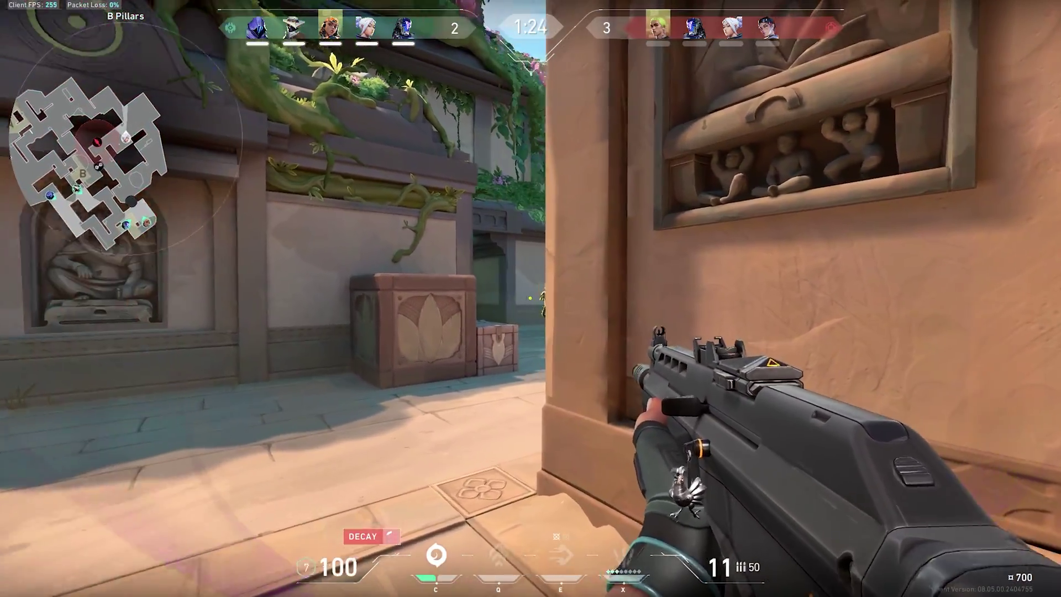
{"action": "left_click", "coordinate": [530, 298]}
{"action": "left_click", "coordinate": [530, 298]}
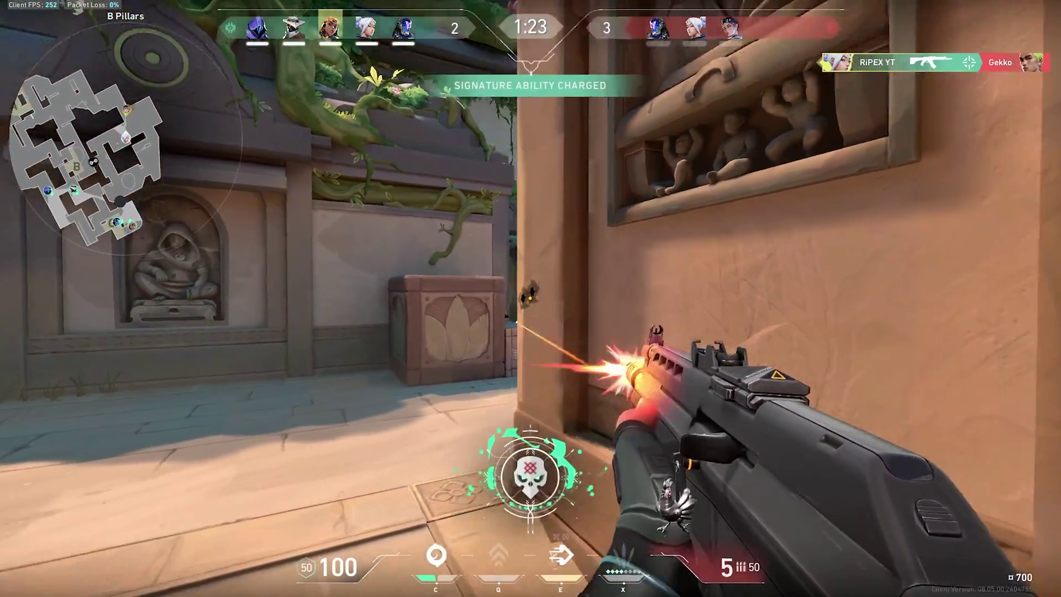